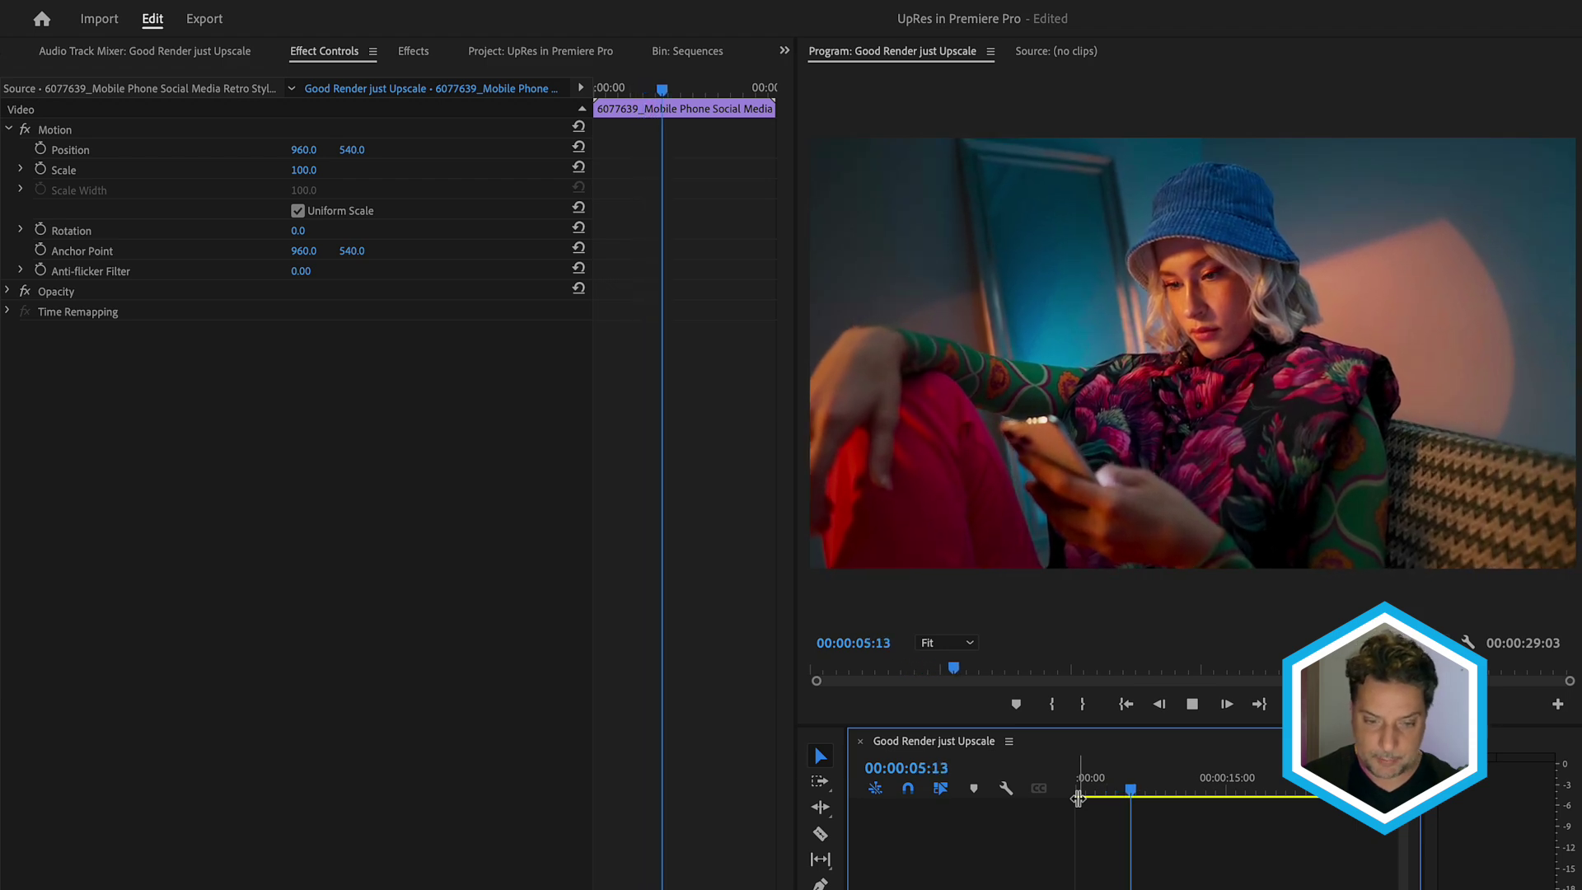
- Stop playback and try enlarging the phone clip to 200% scale, shifting the image down
key(space)
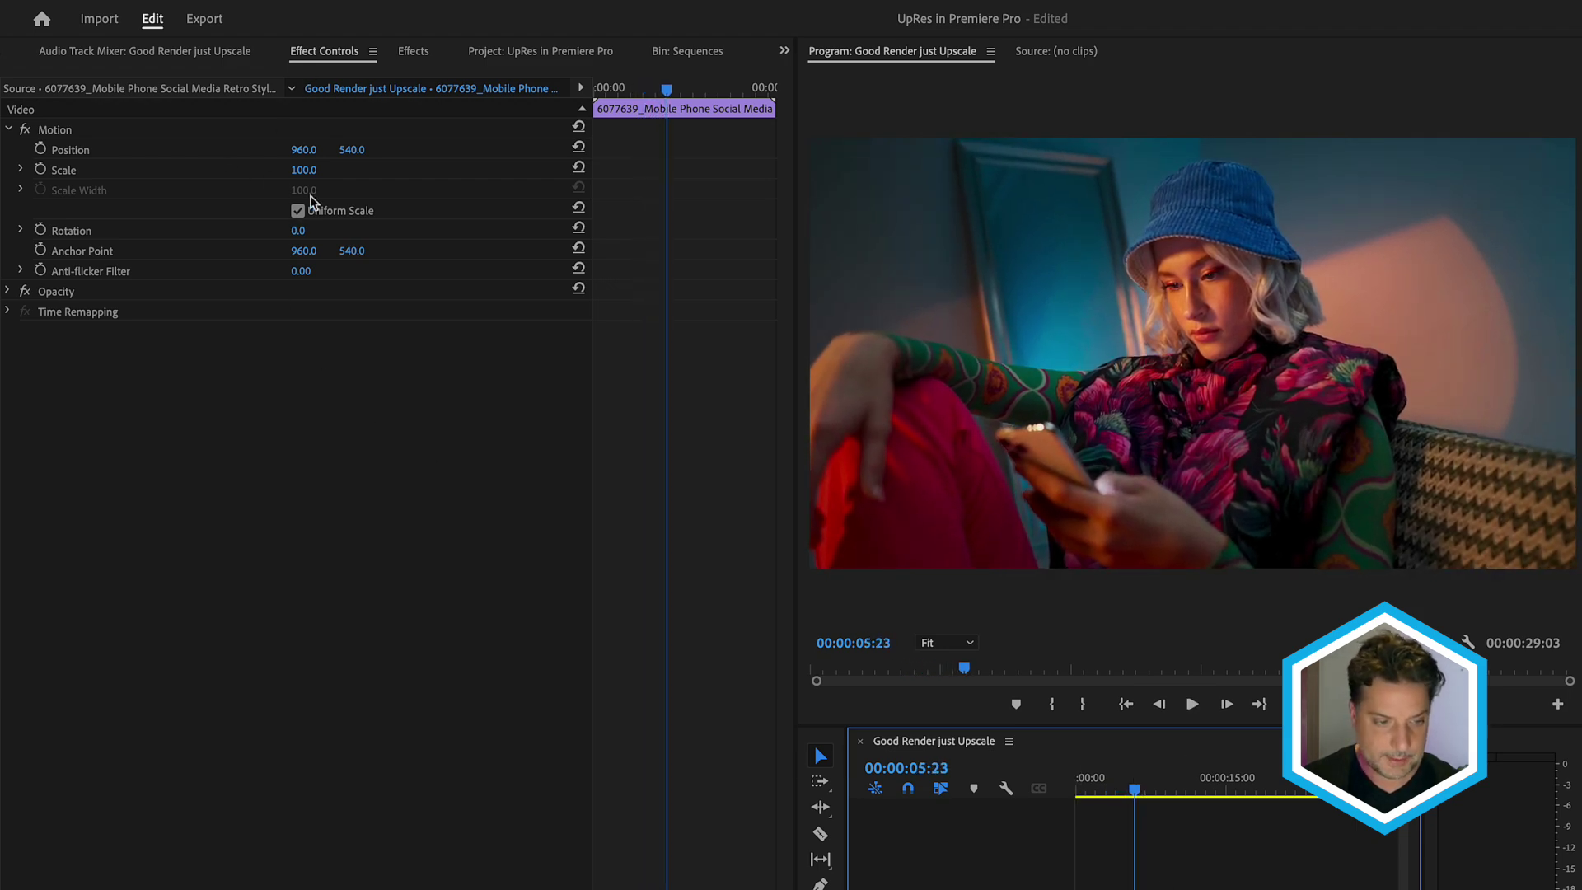
key(shift+5)
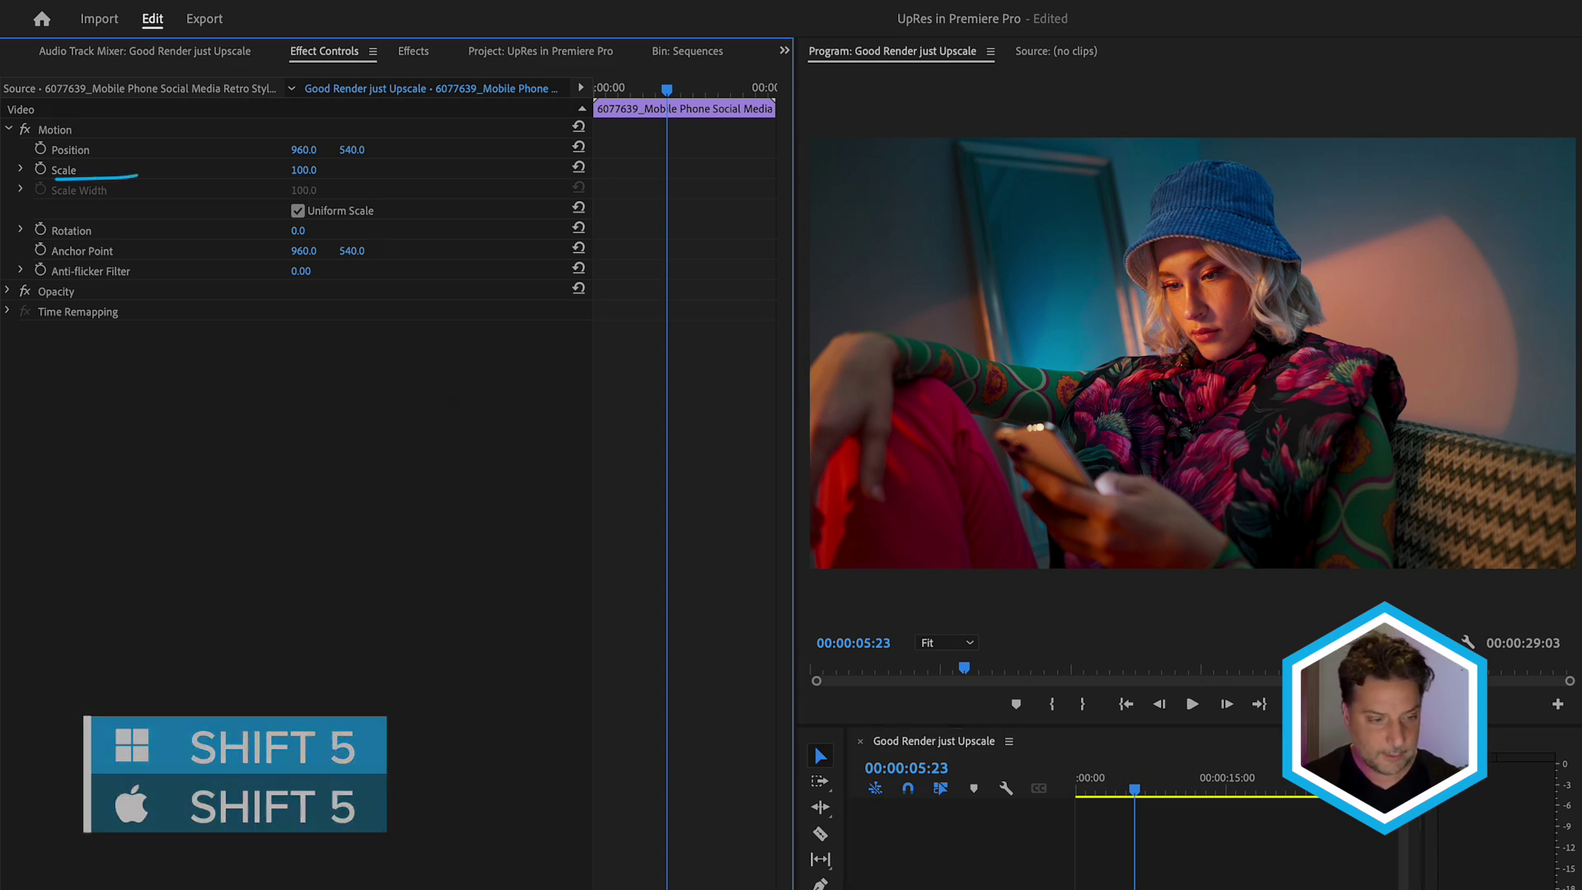
click(317, 167)
key(Return)
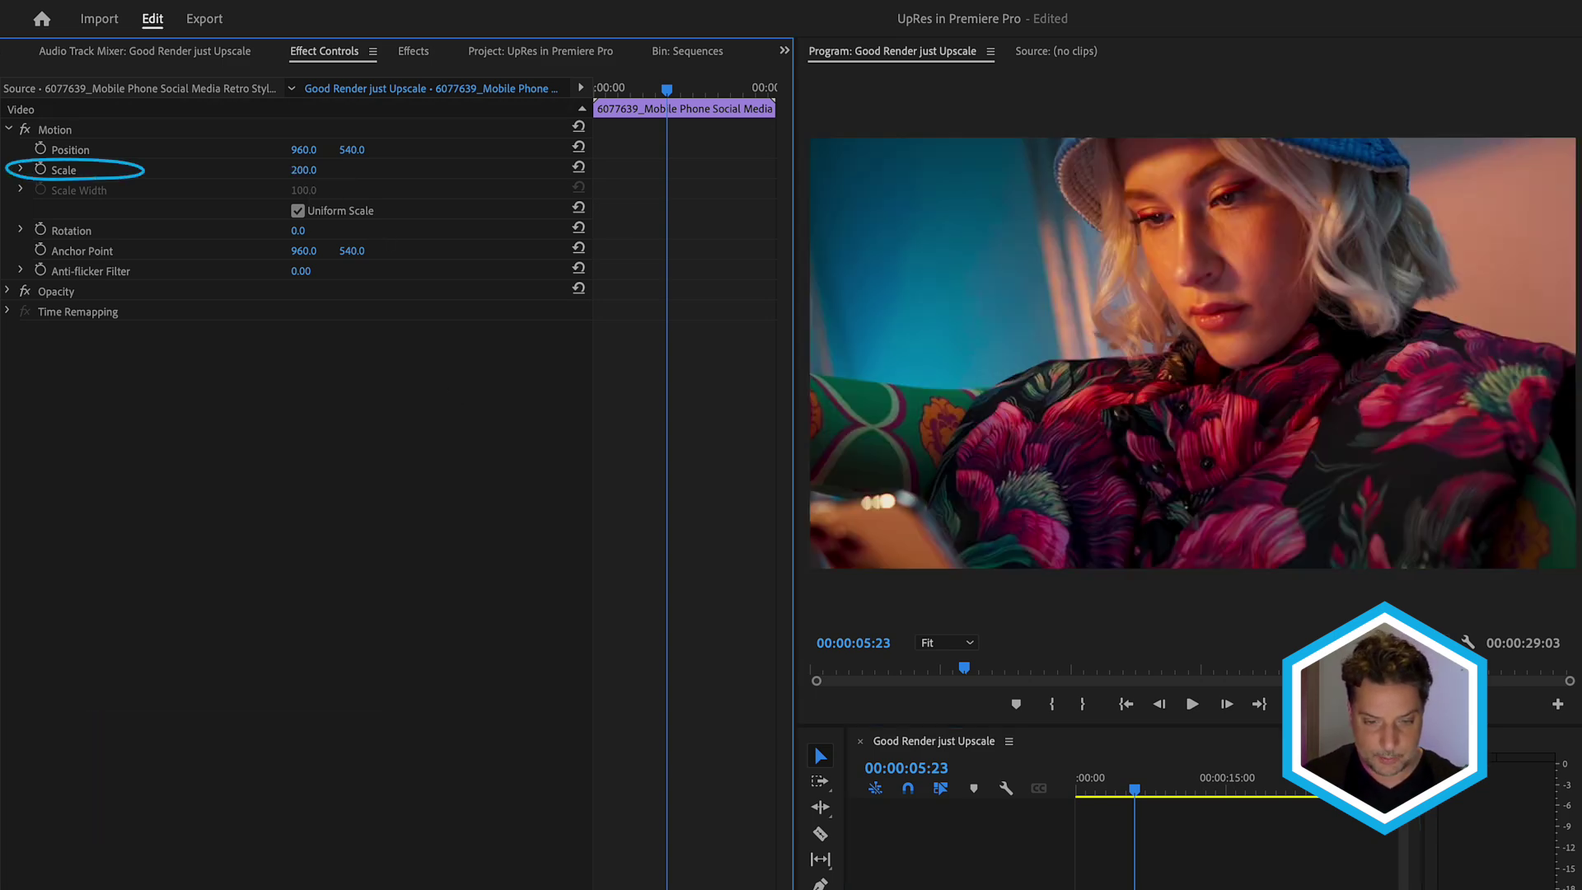
drag(352, 149, 622, 149)
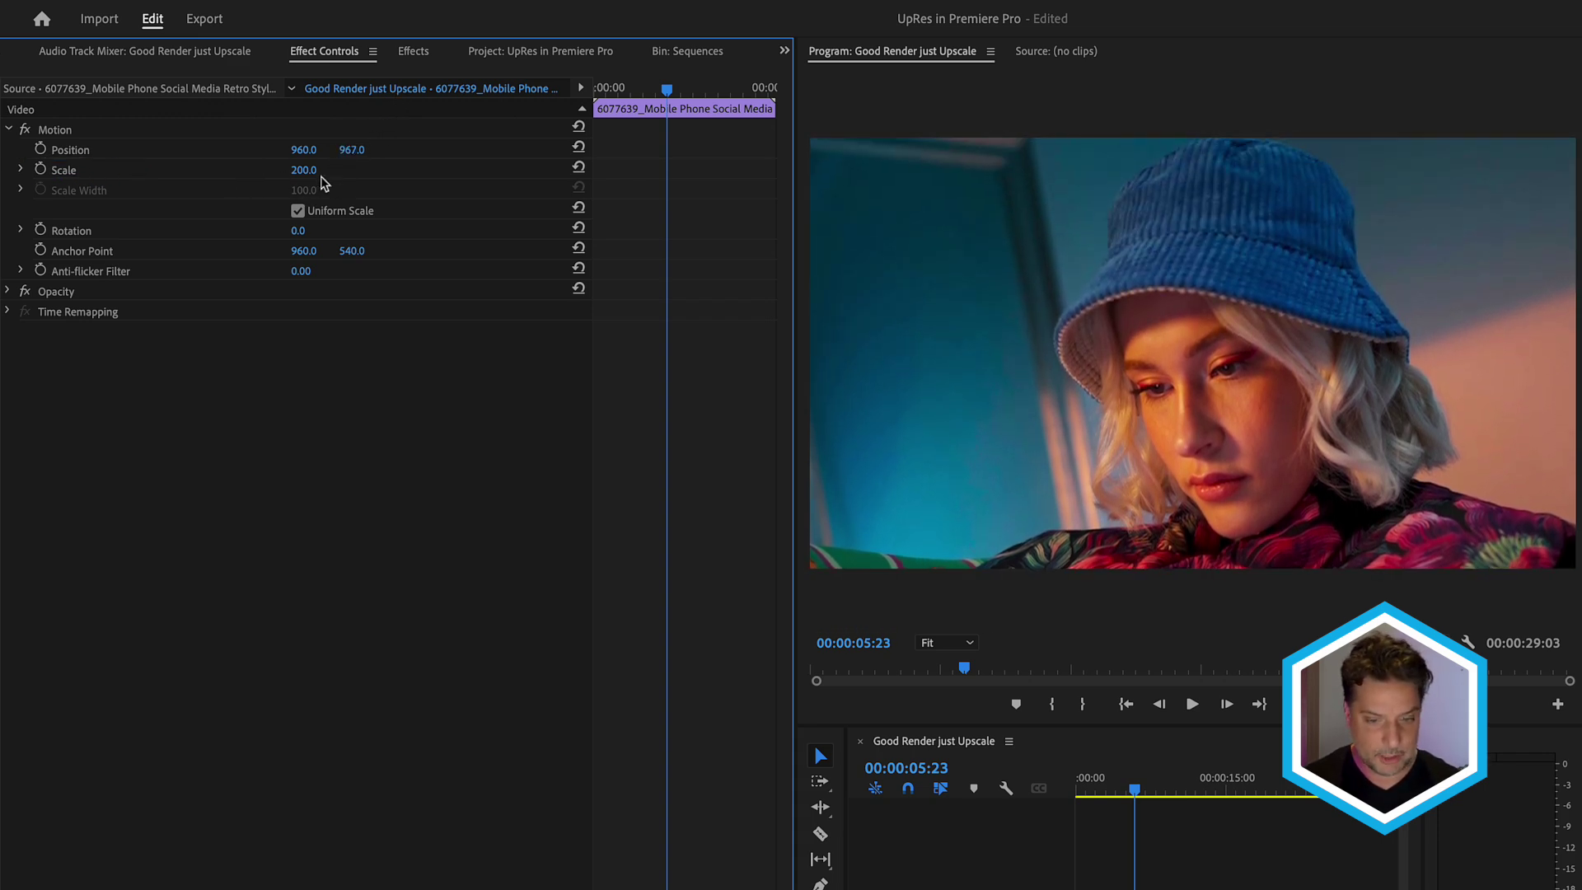
- Undo the trial scale and position change and reselect the first phone clip
drag(1105, 796, 983, 799)
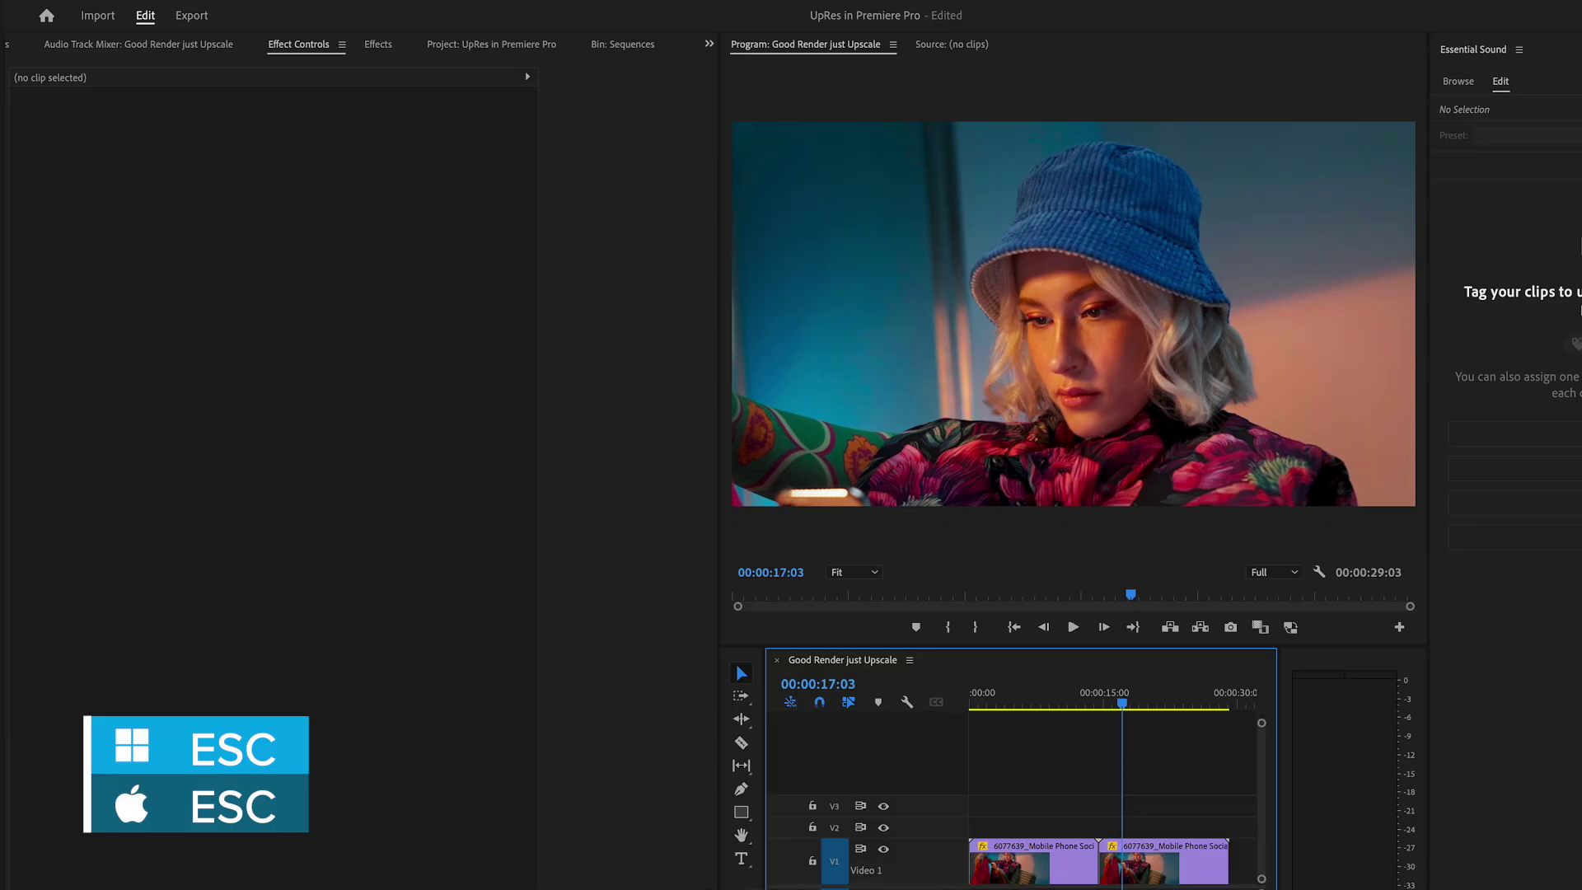
click(1046, 682)
key(ctrl+z)
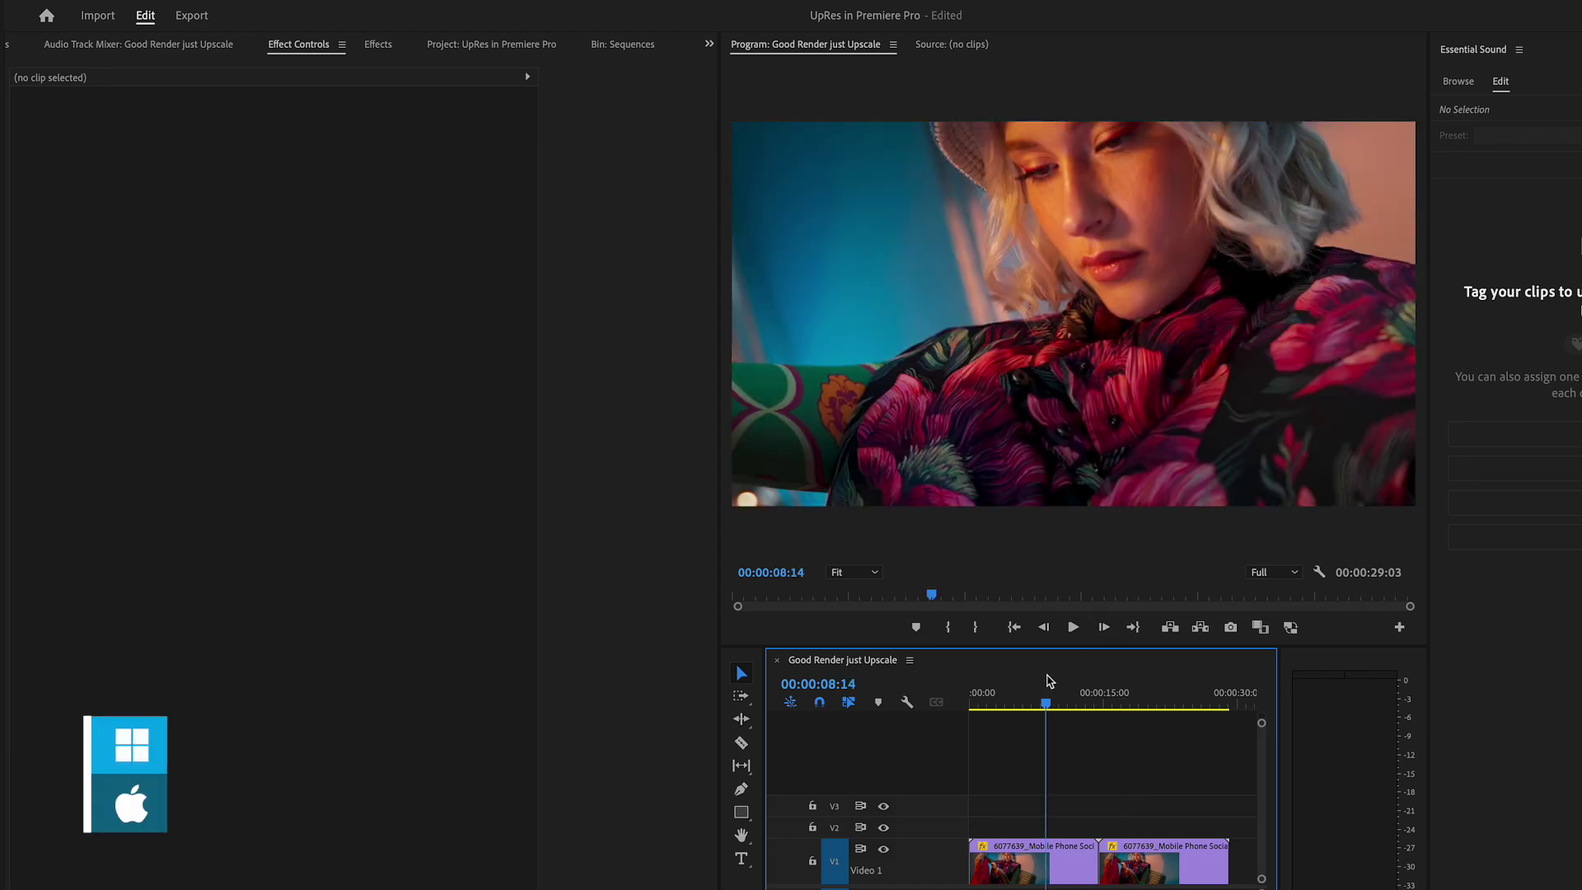
click(1041, 860)
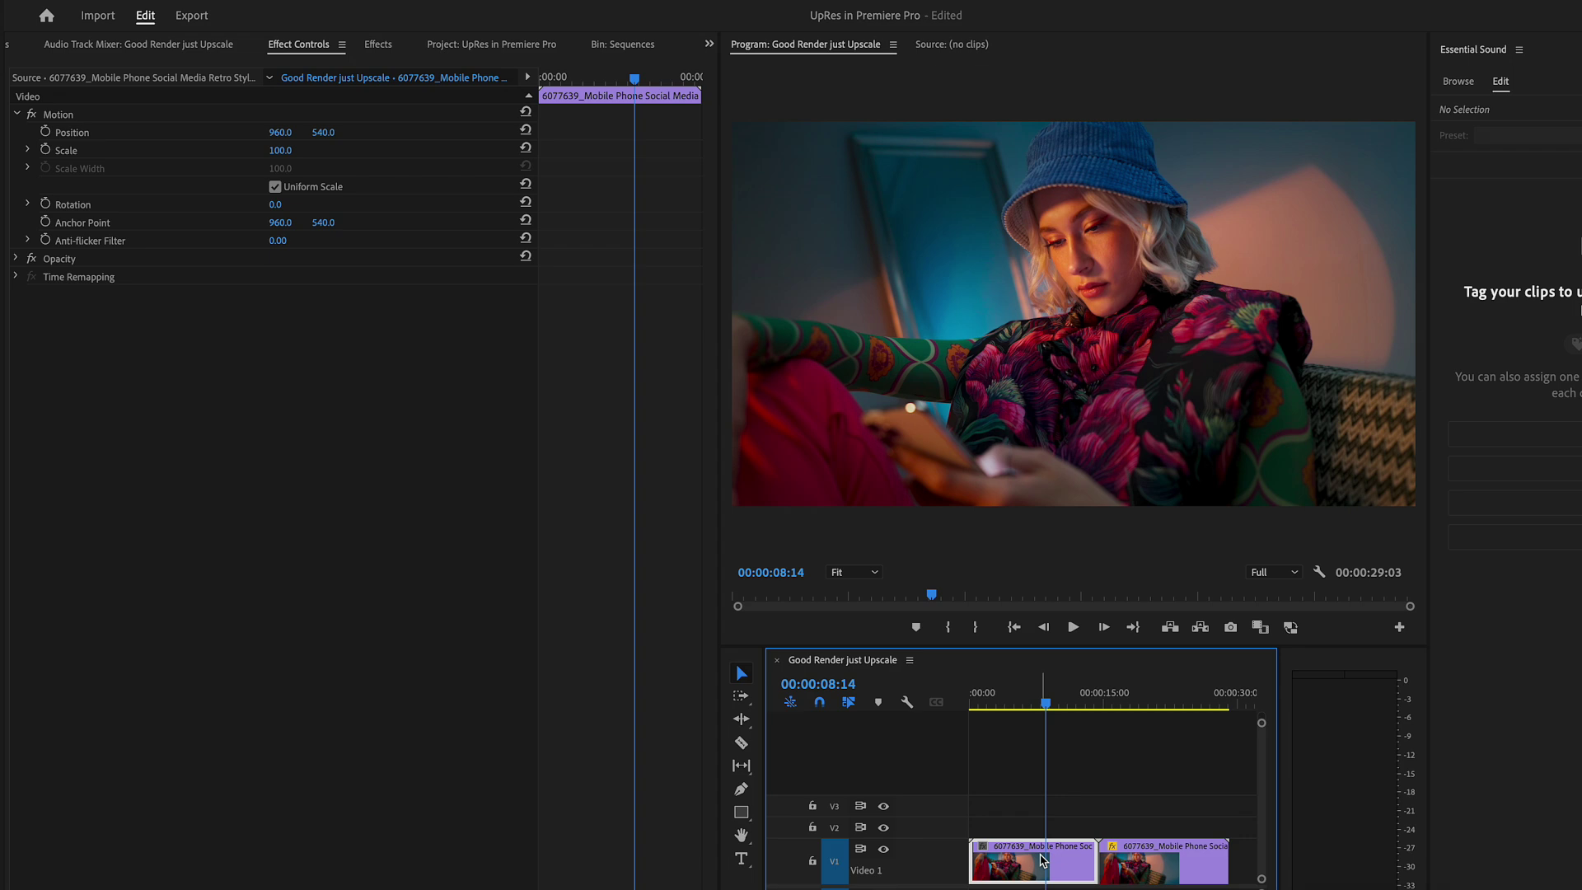
- Search the Effects panel for 'upr' and drop BCC+UpRes ML onto the first phone clip on V1
key(shift+7)
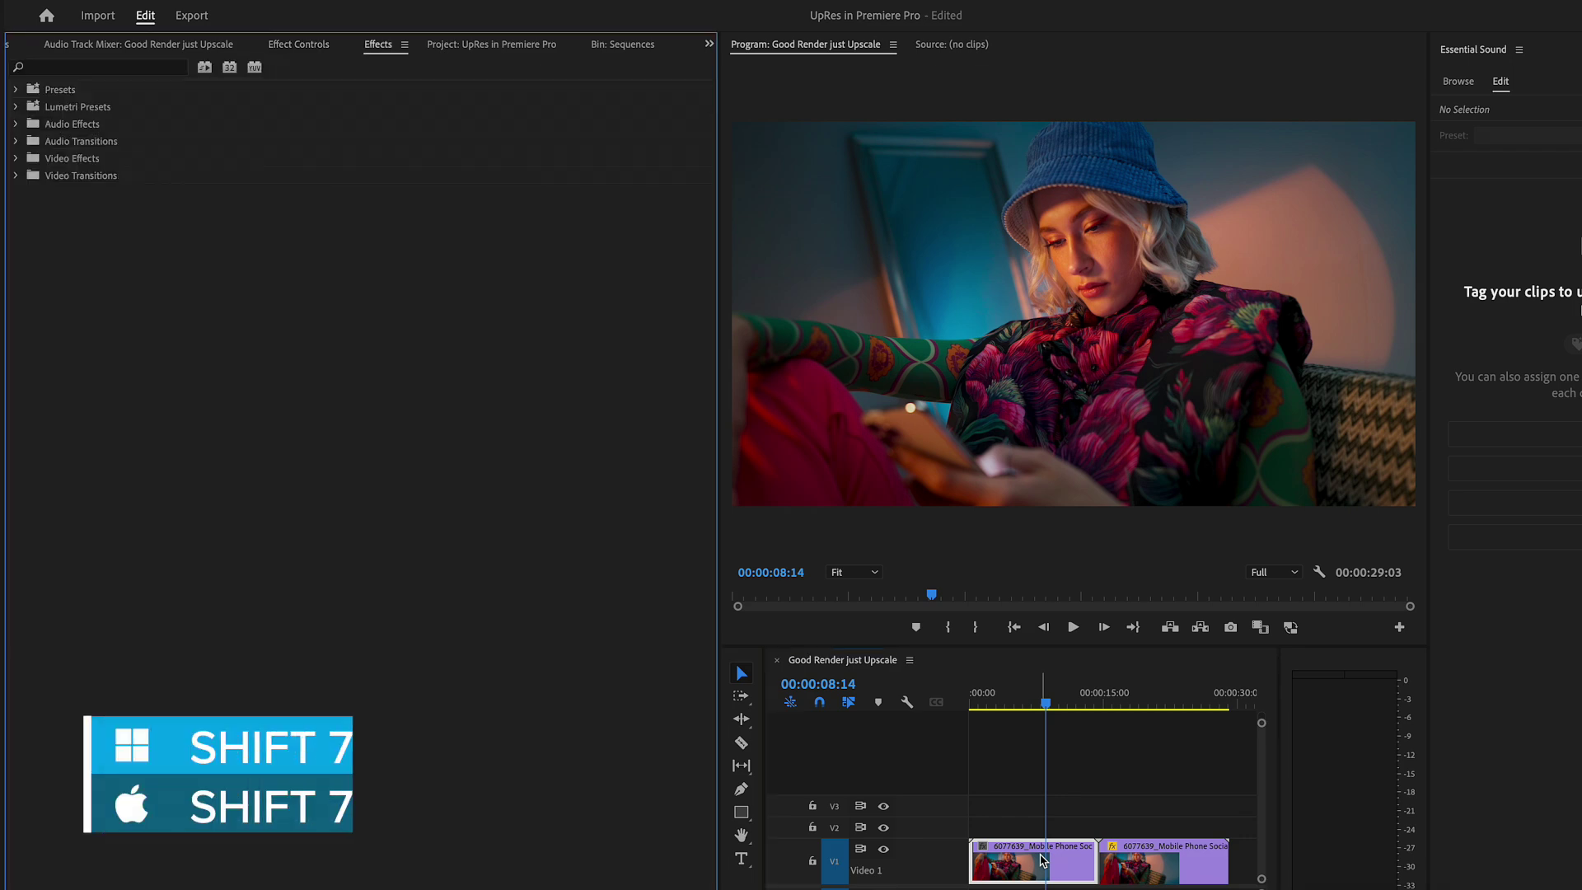
click(92, 66)
text(upres)
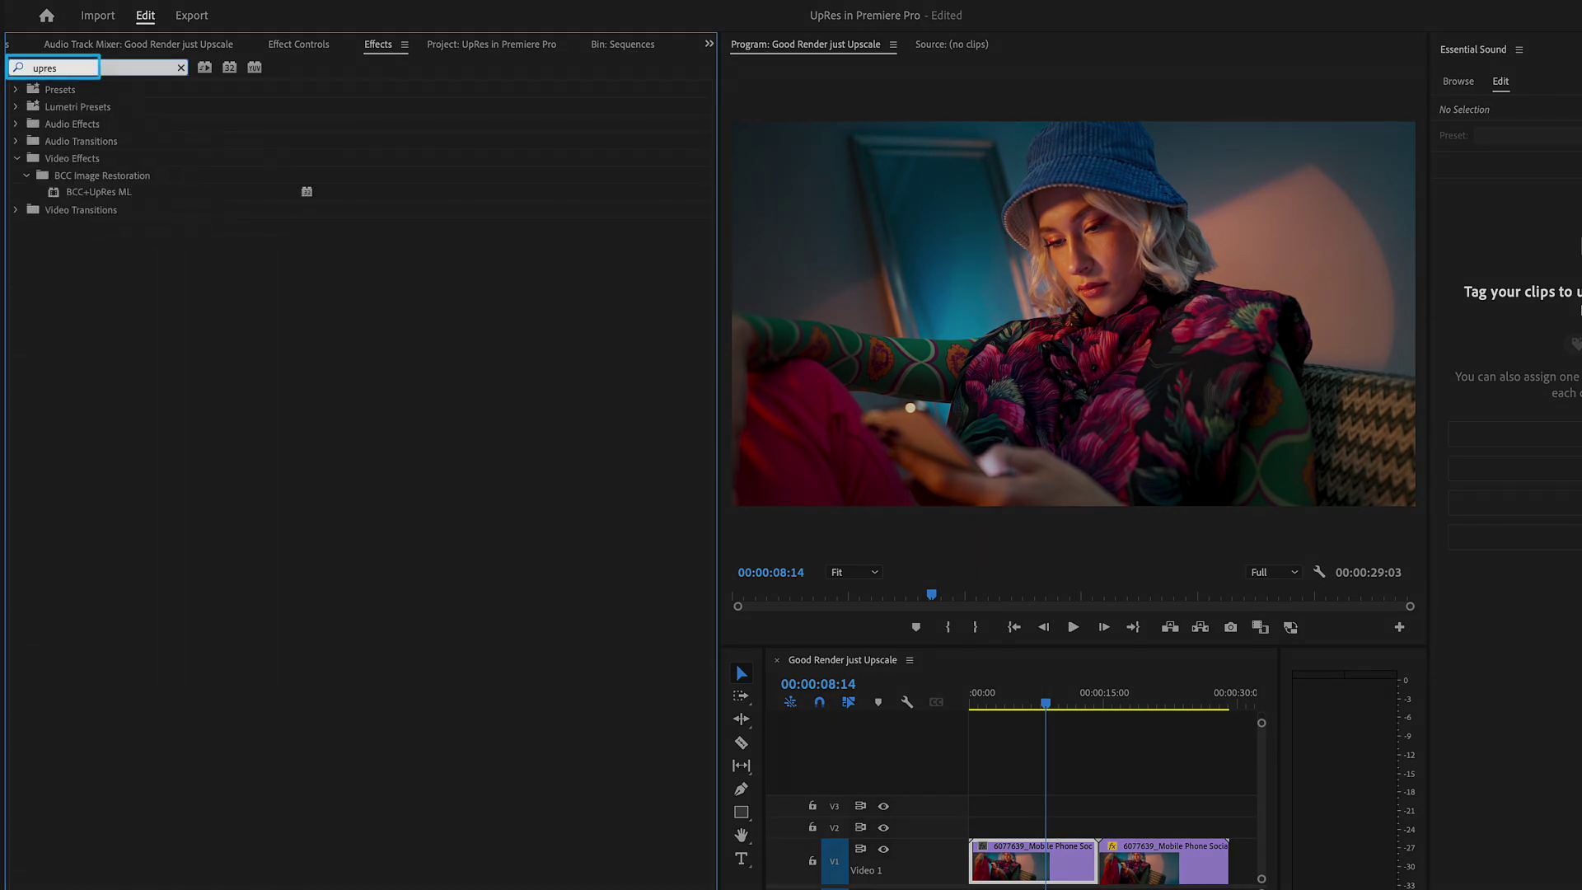
key(Return)
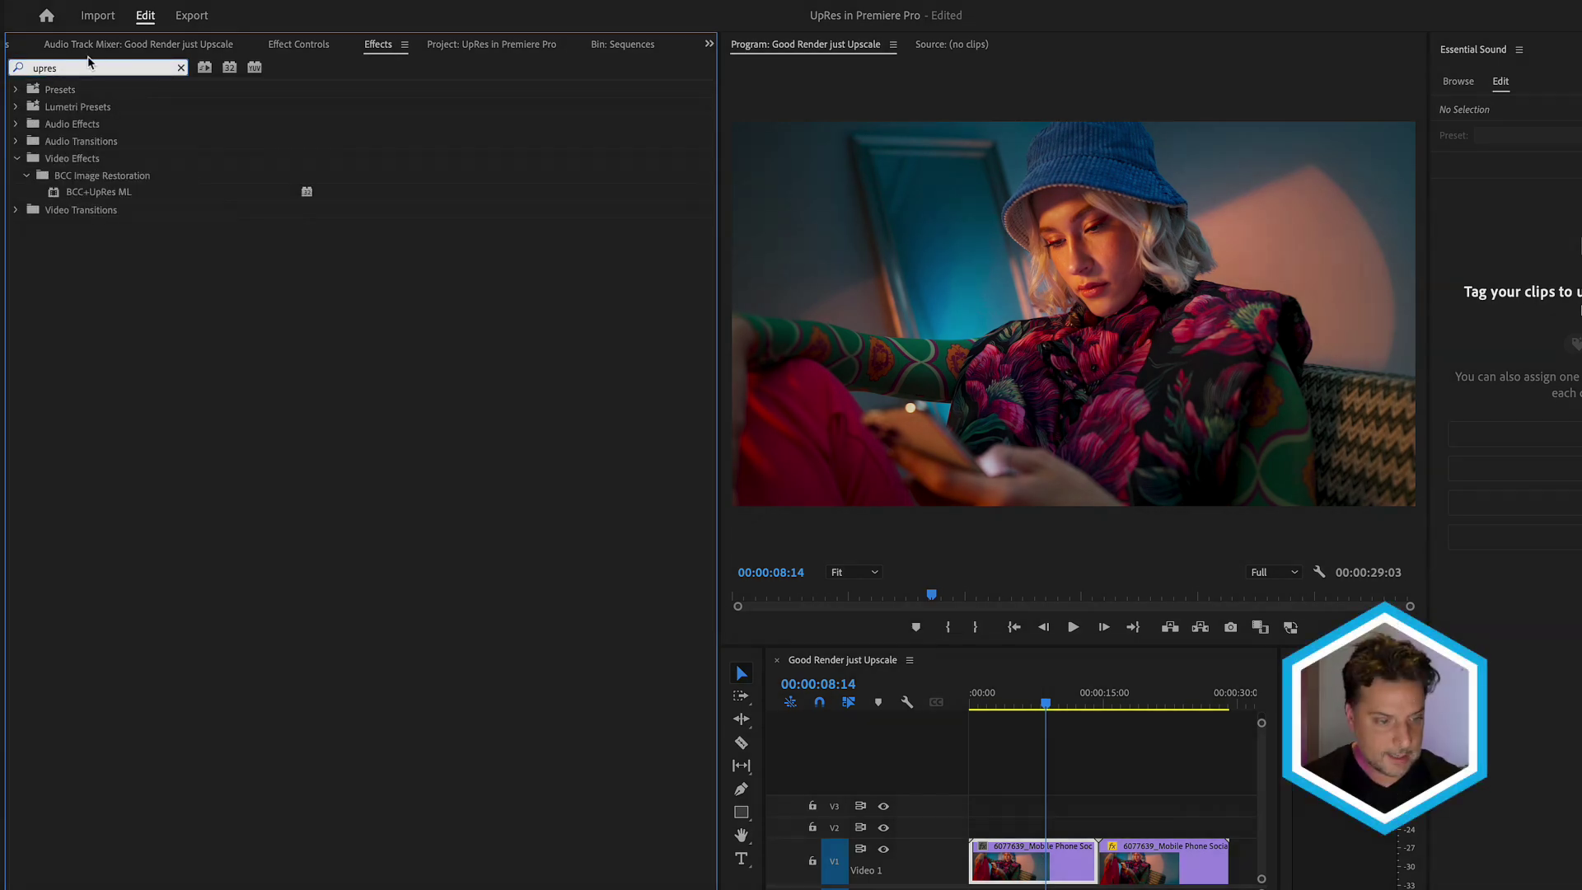
click(54, 193)
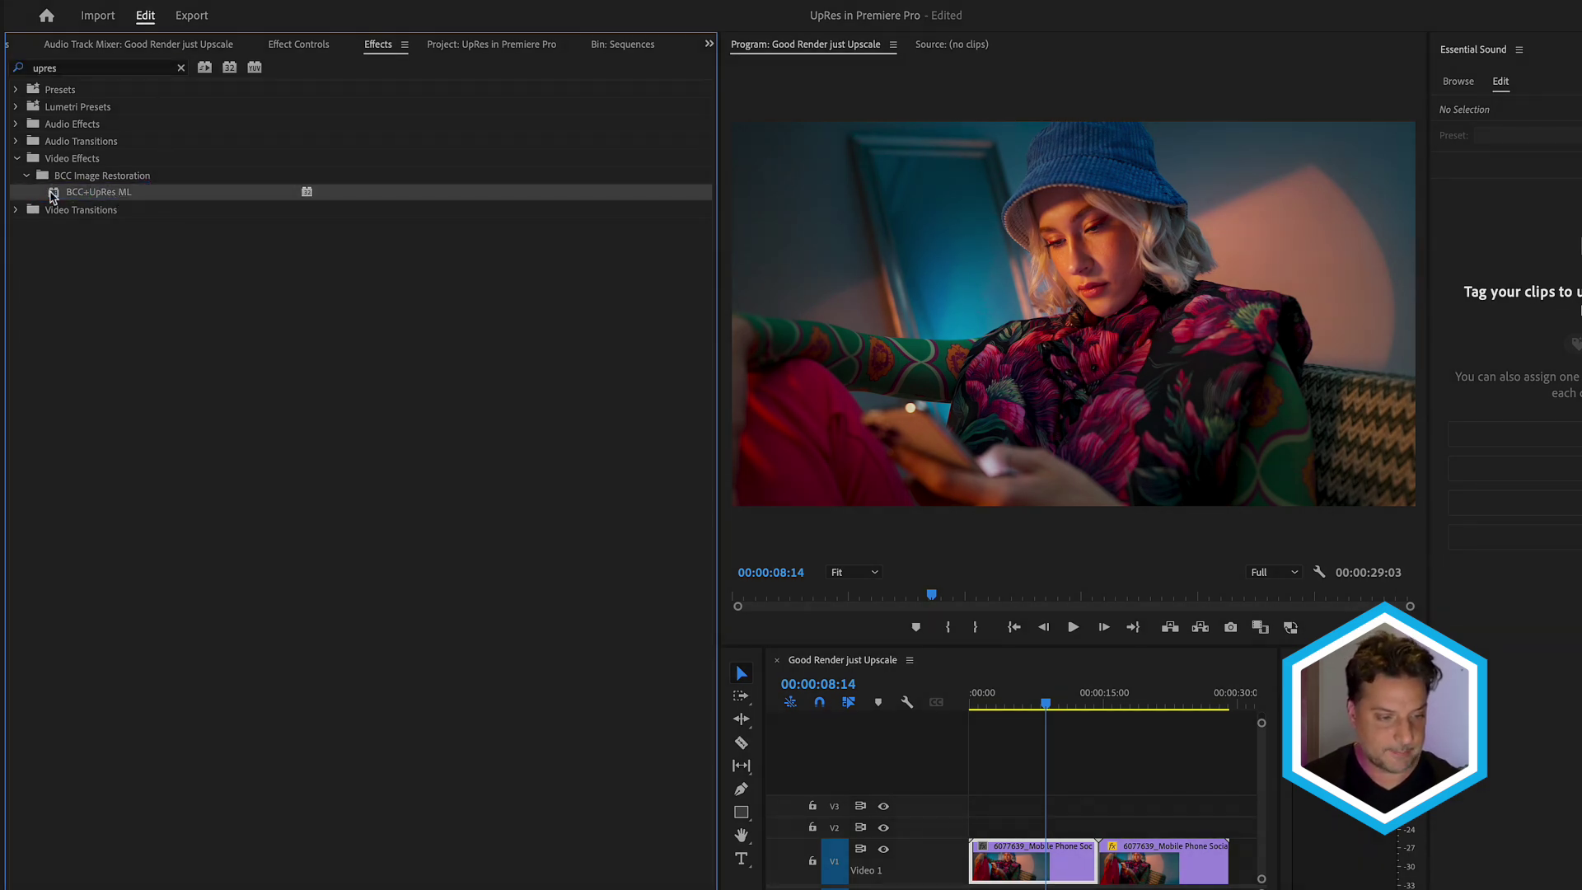
drag(52, 195, 50, 195)
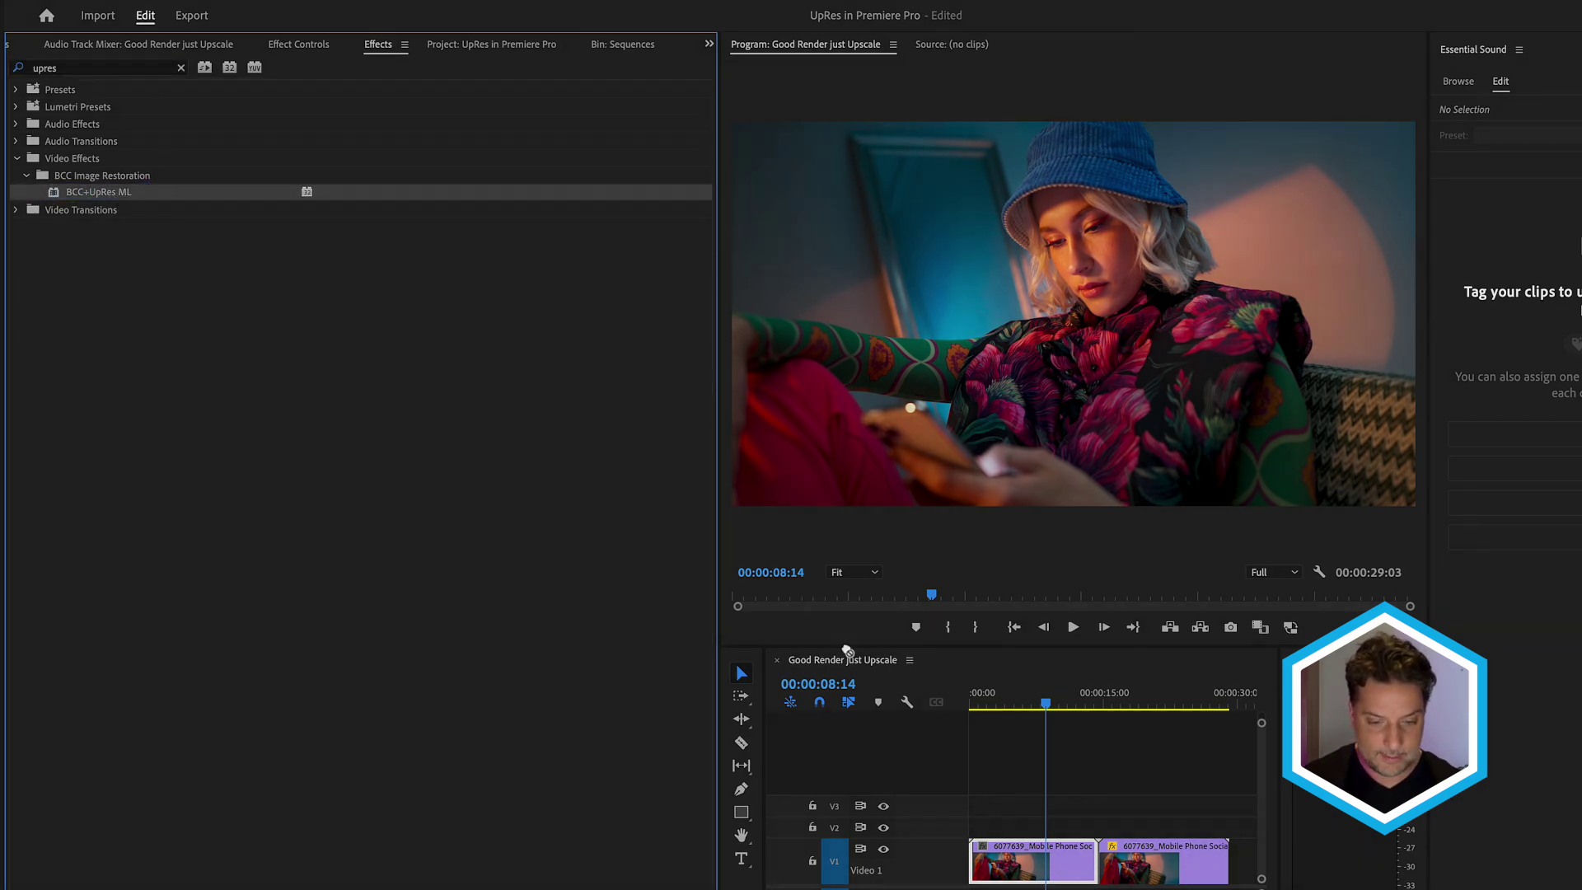
drag(1034, 857, 1022, 860)
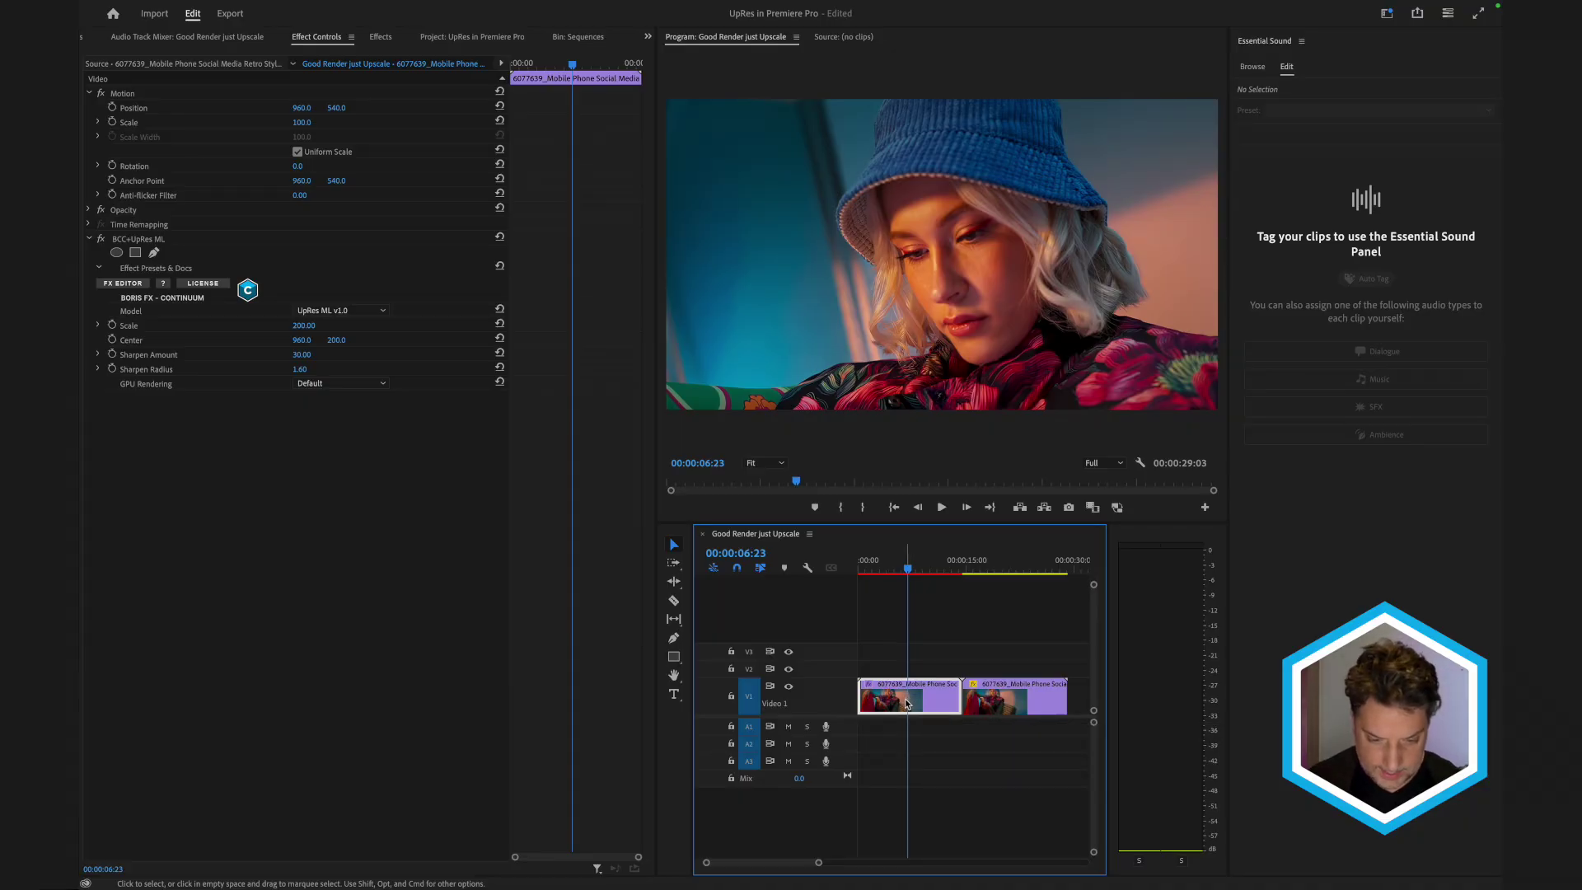
- Render and Replace the first phone clip so its UpRes ML effect is baked in
right_click(907, 703)
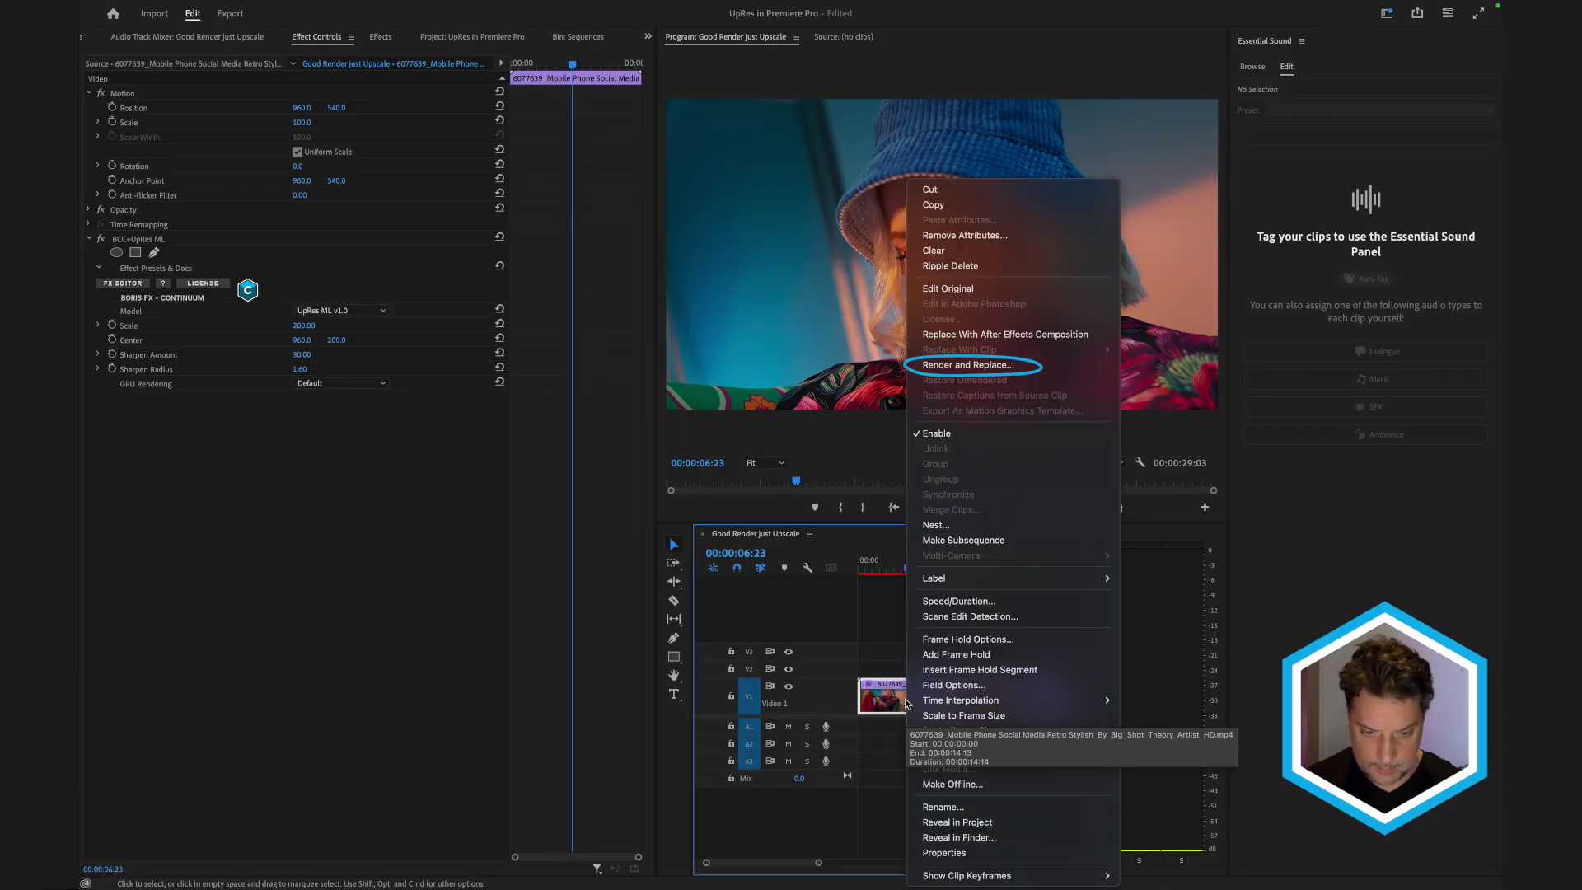
click(1036, 371)
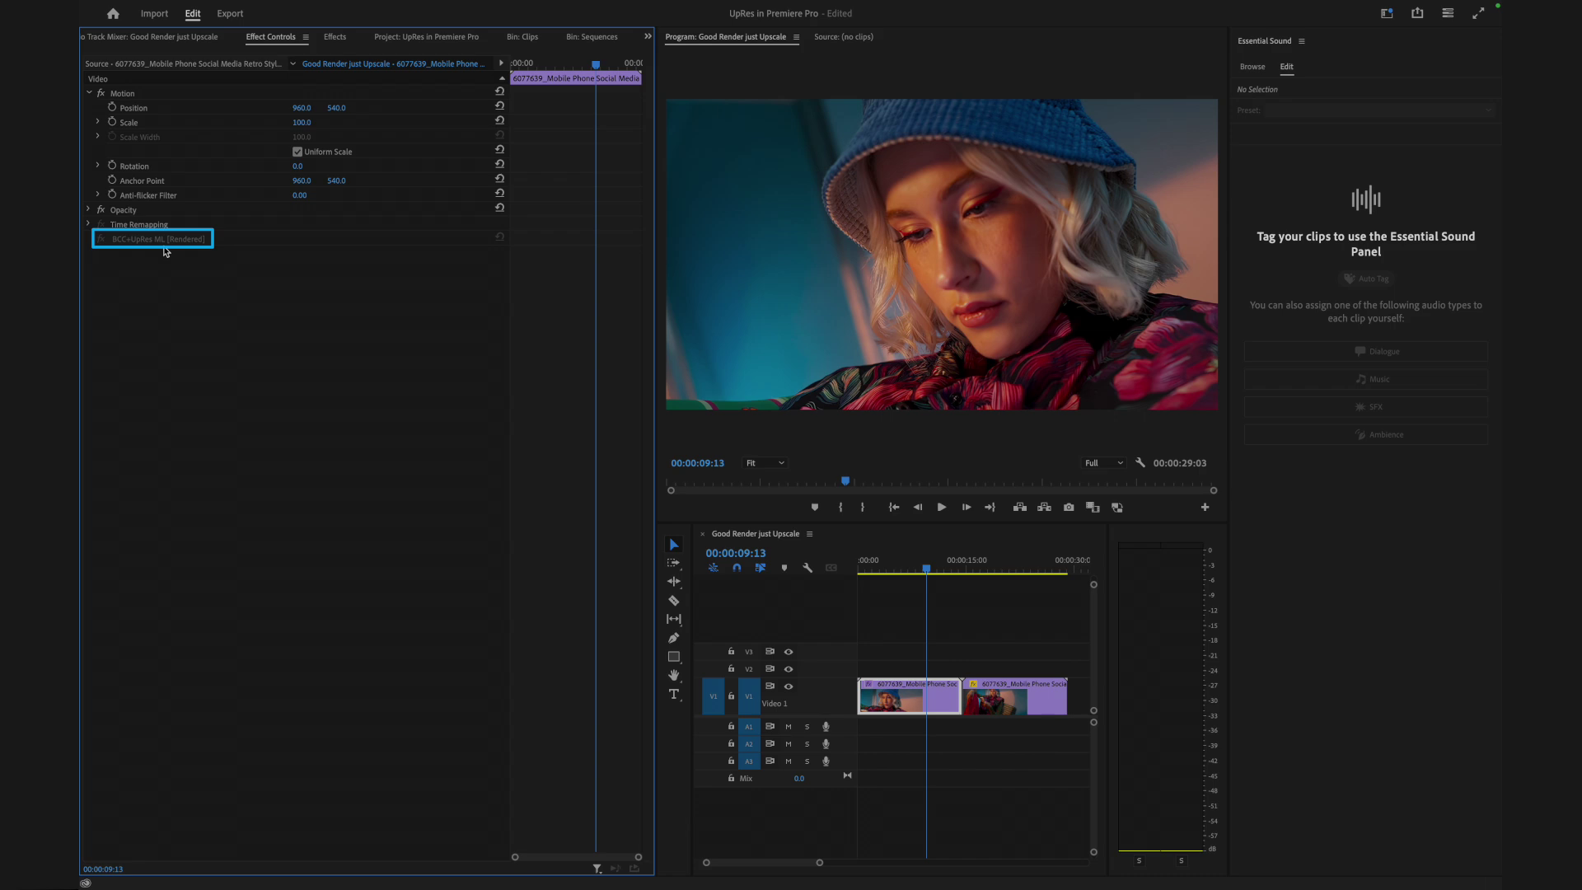
click(909, 702)
key(super+grave)
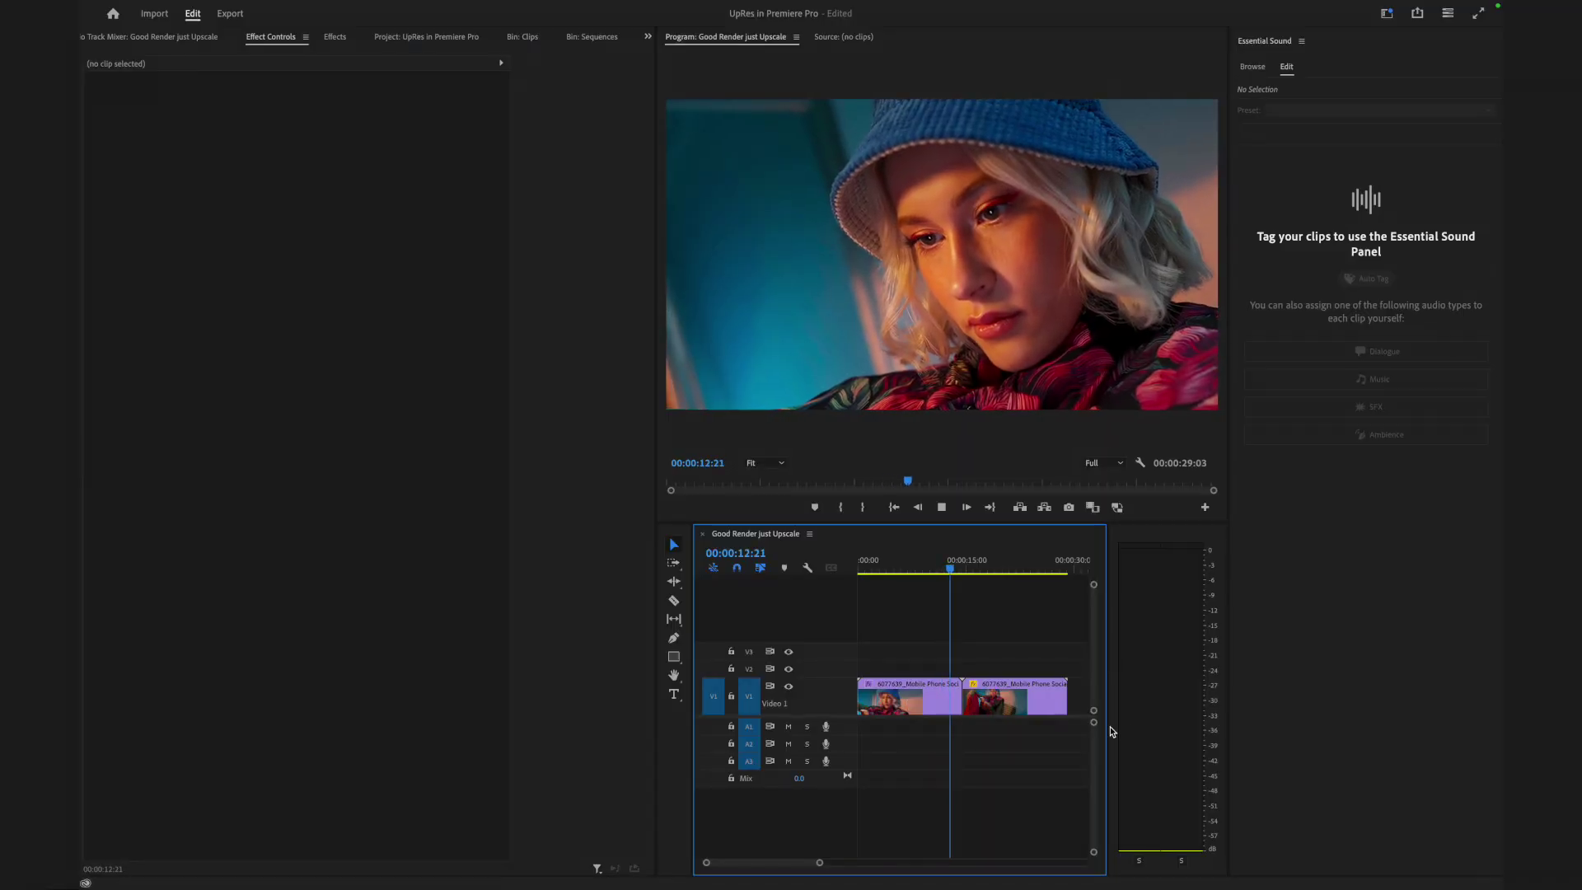
click(915, 698)
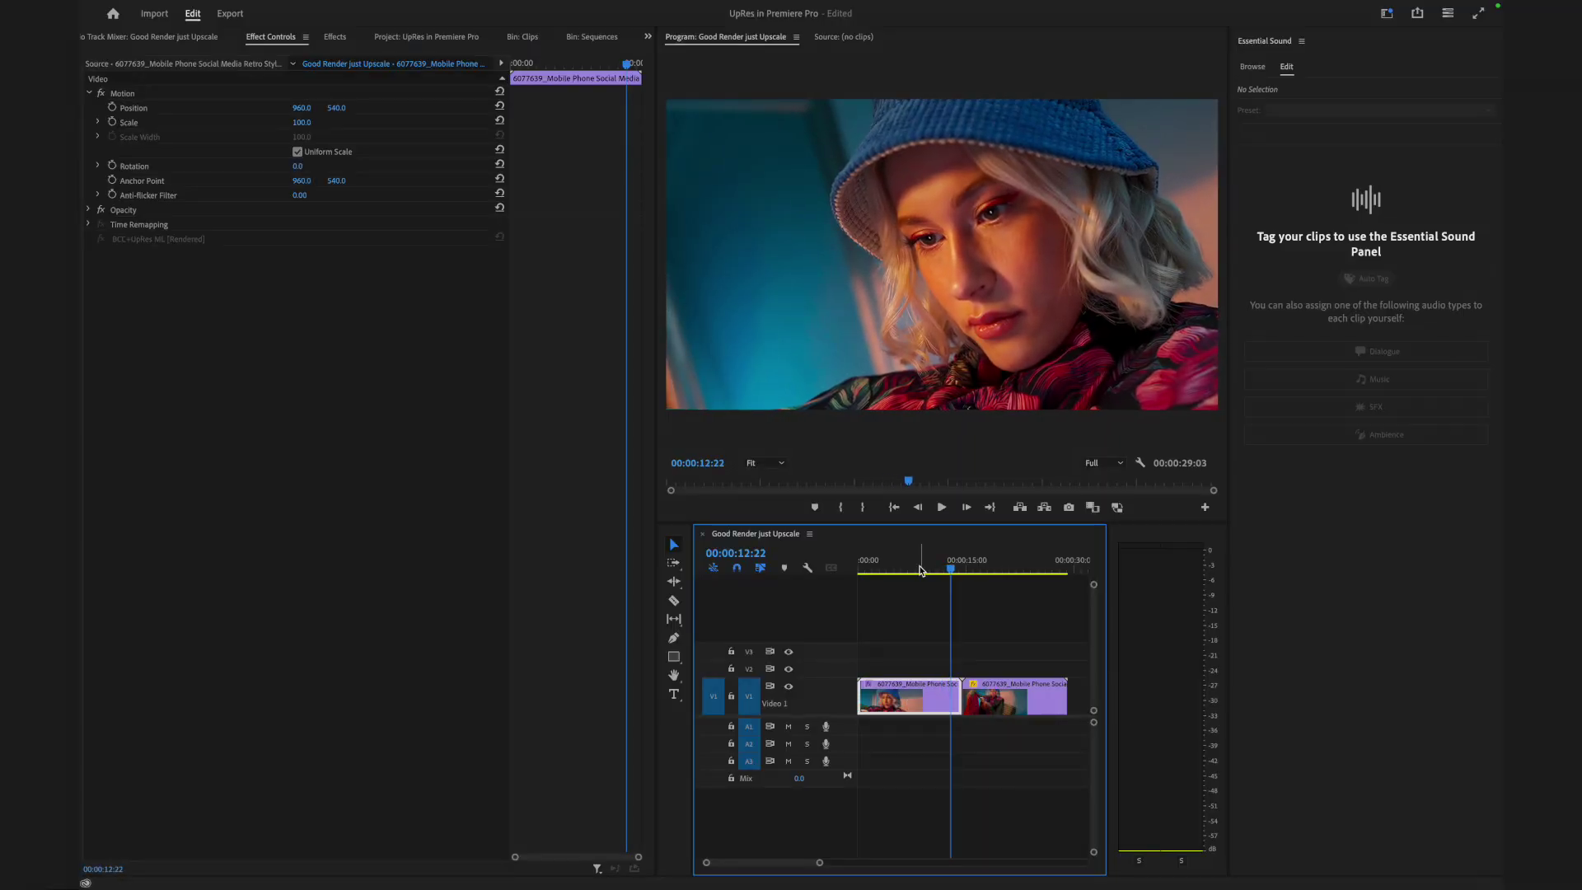
- Restore the first clip's unrendered UpRes ML effect, set Sharpen Amount to 20 and adjust Sharpen Radius
right_click(898, 697)
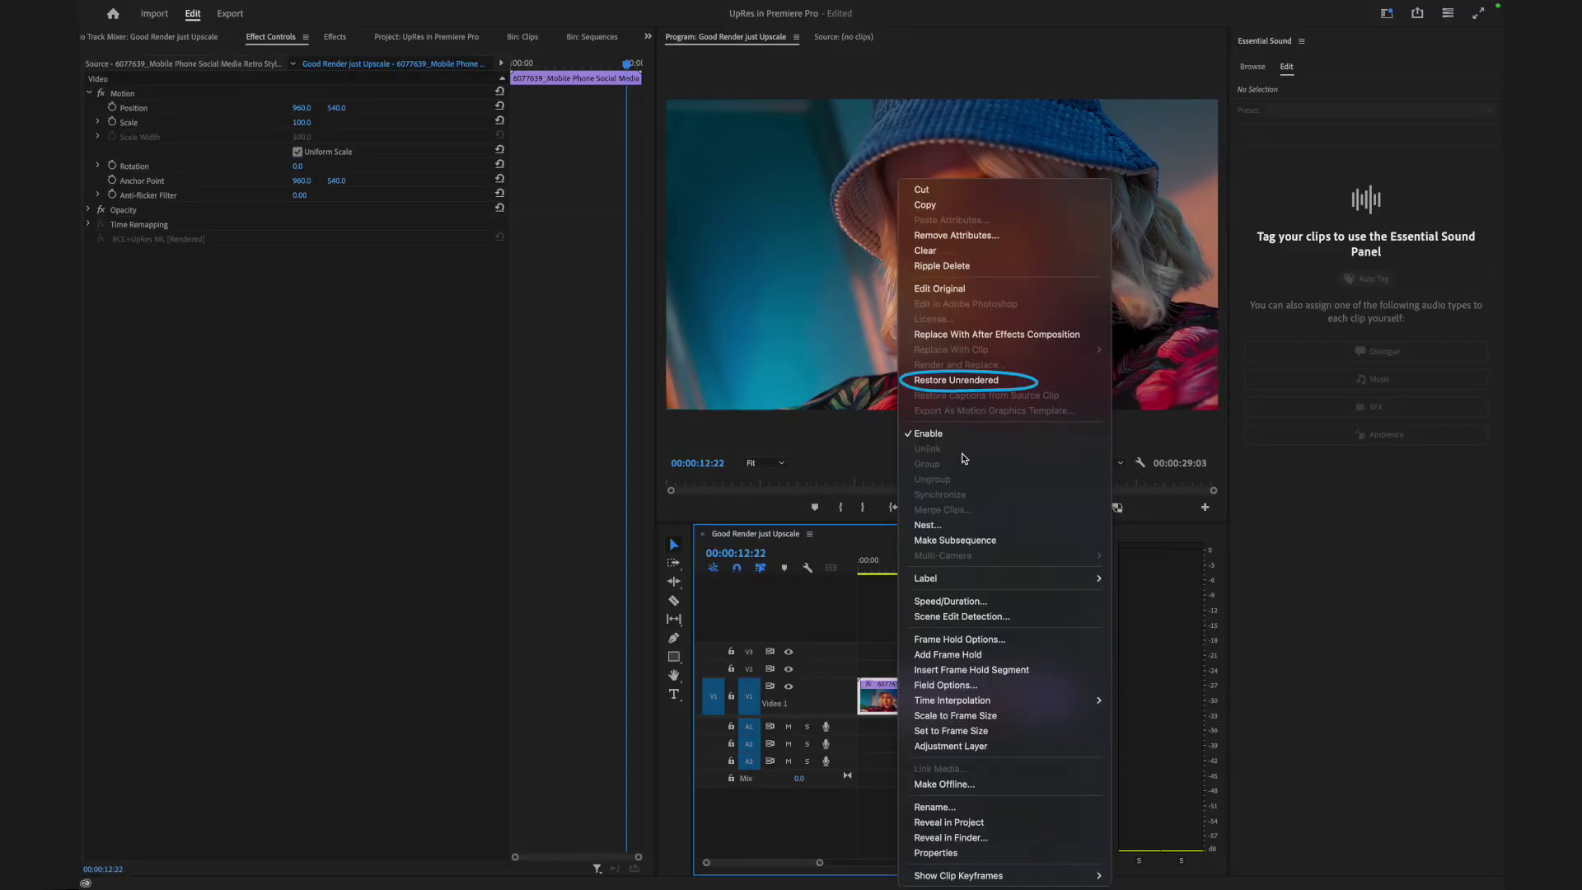
click(957, 382)
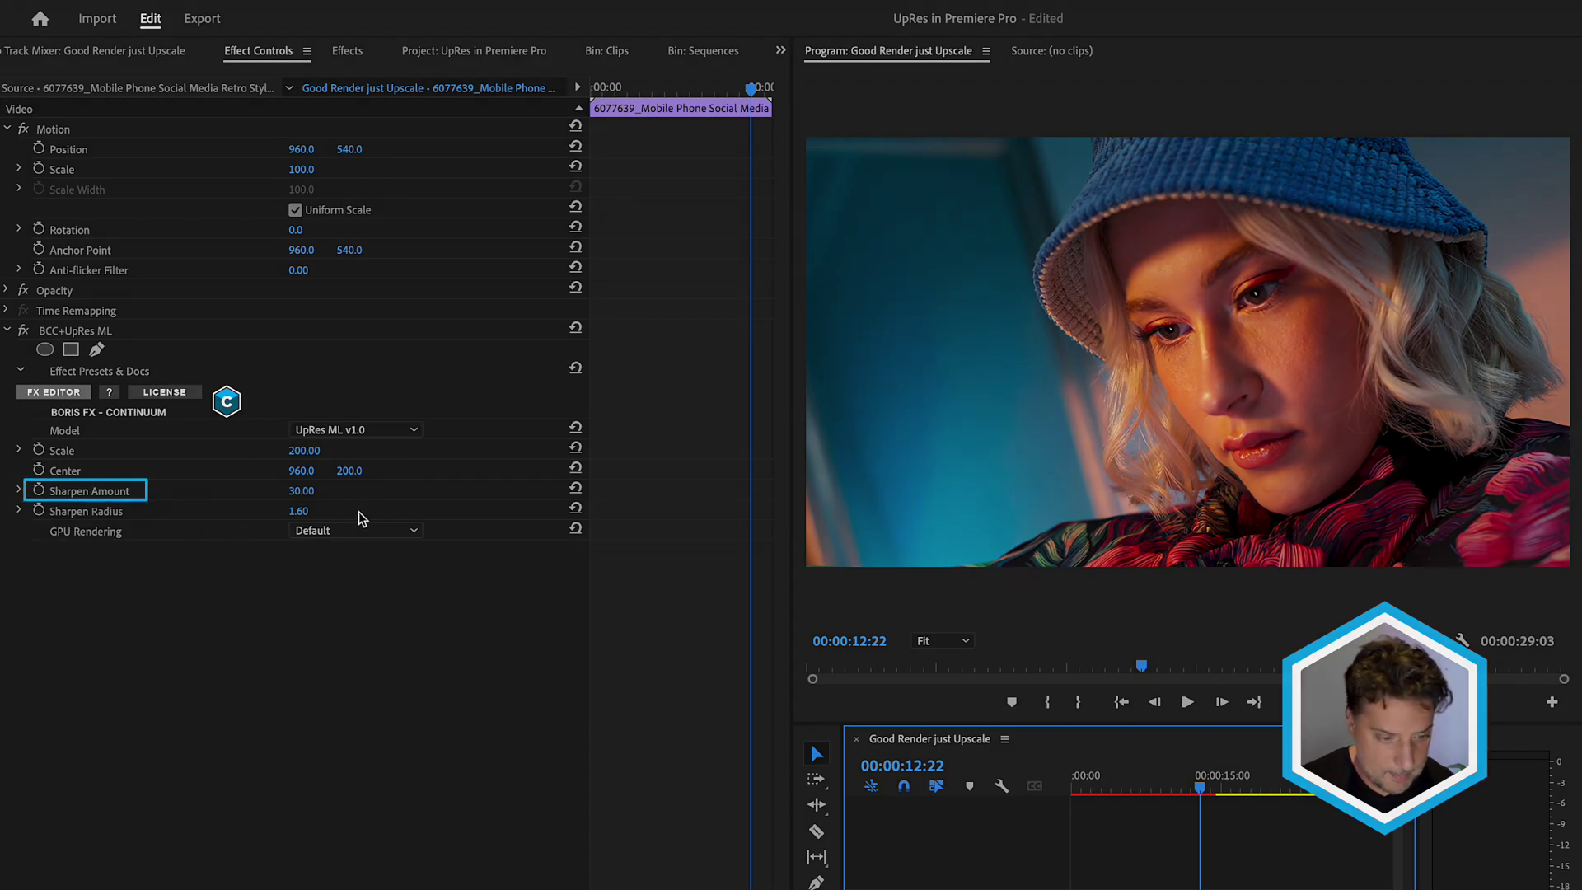
click(310, 492)
text(20)
click(315, 506)
text(3)
key(Return)
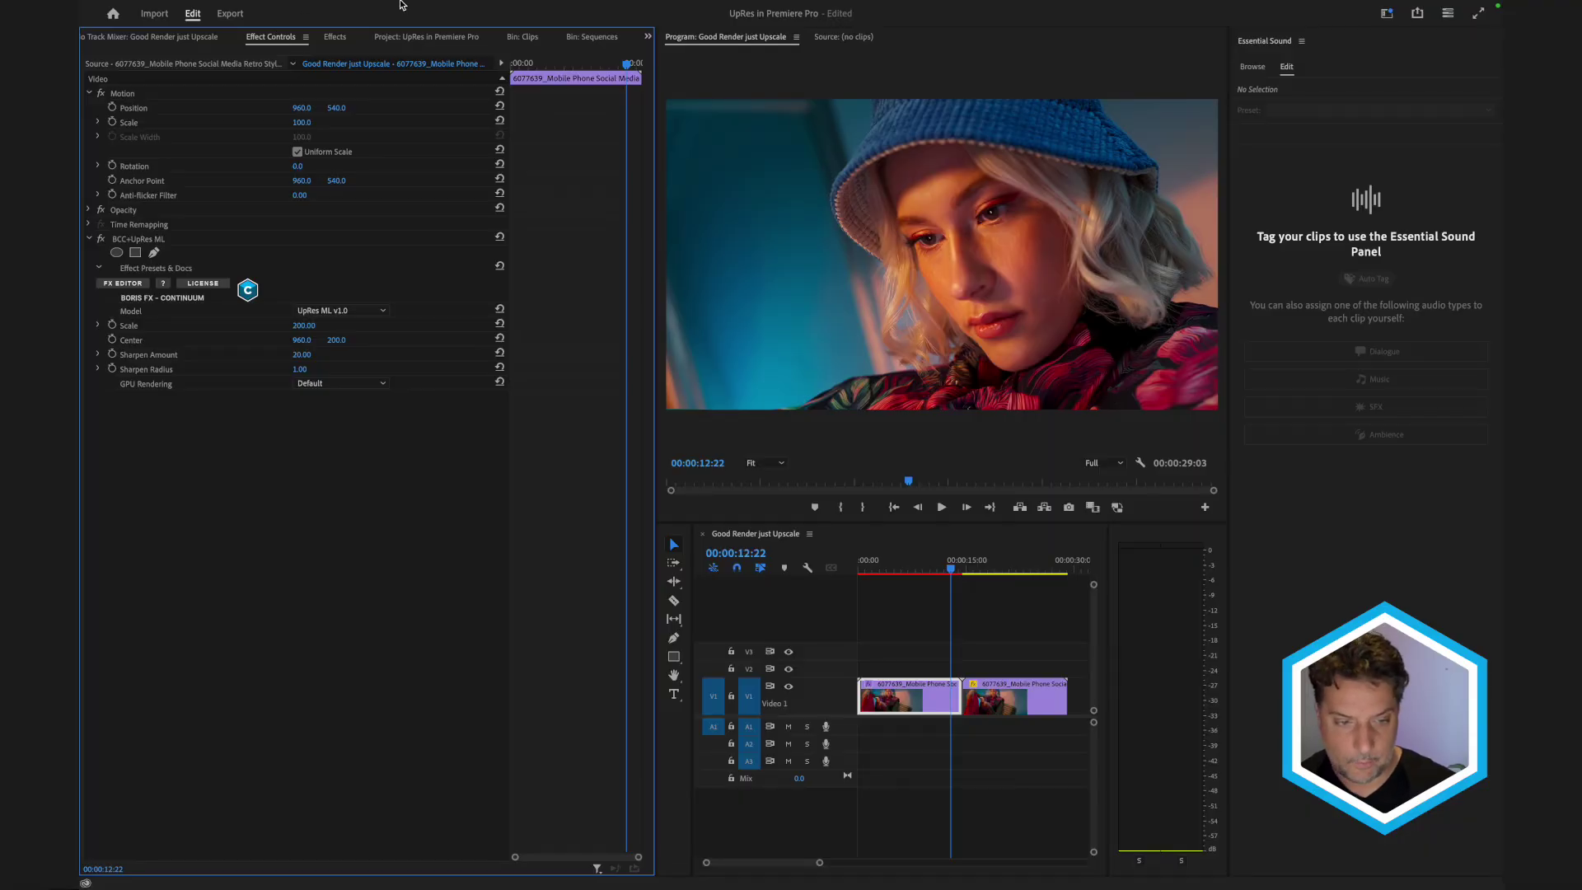
- Build a new sequence from the Surfing Arctic Icebergs HD clip in the Clips bin
click(523, 37)
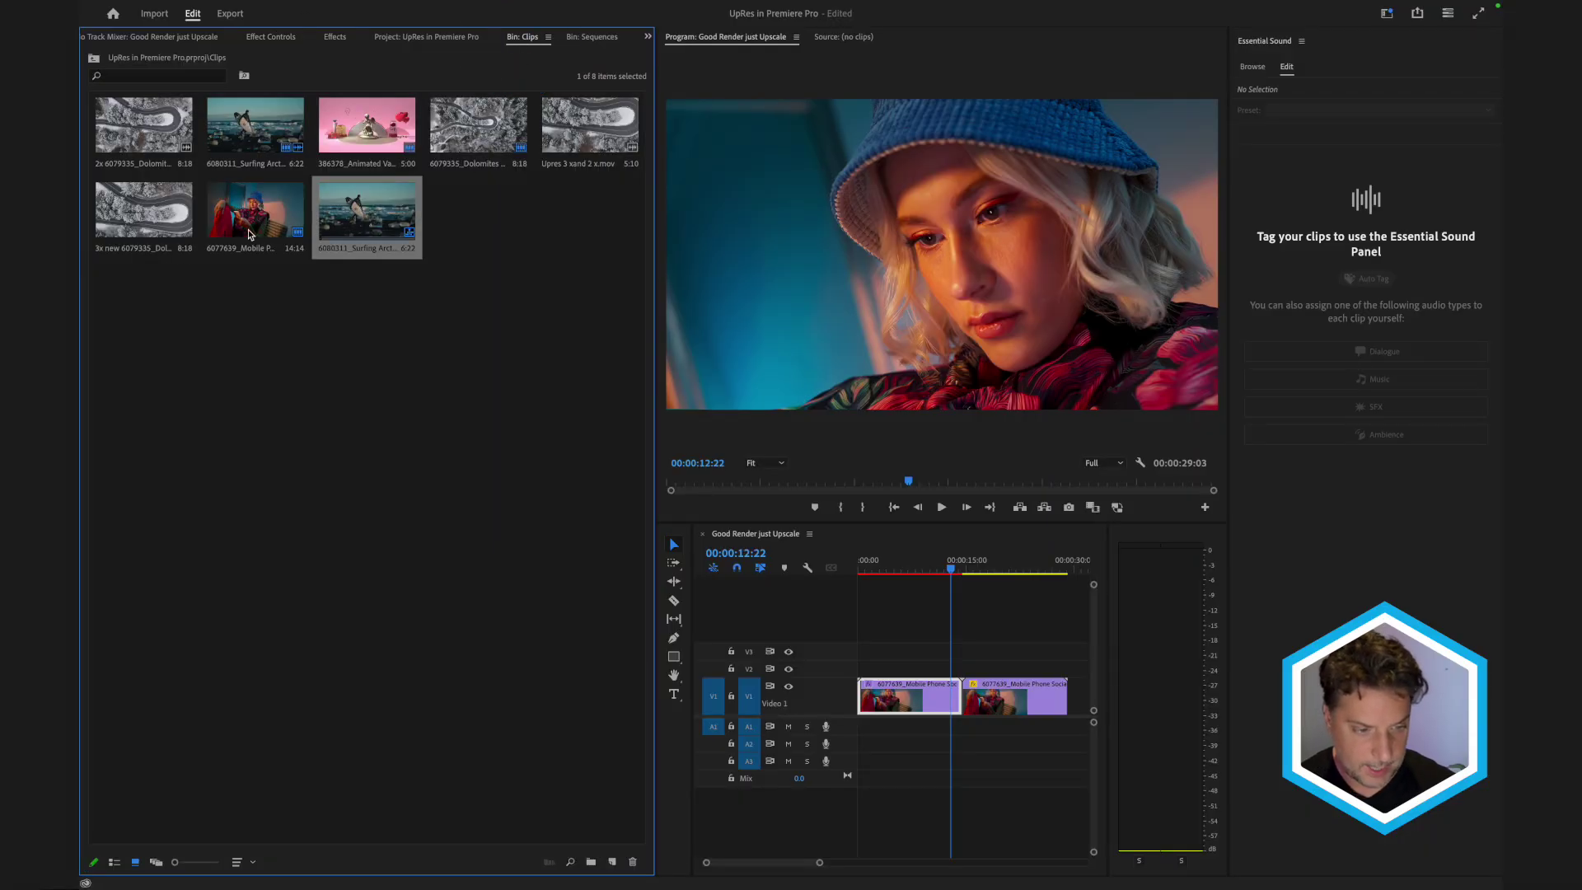
click(249, 132)
drag(246, 134, 245, 130)
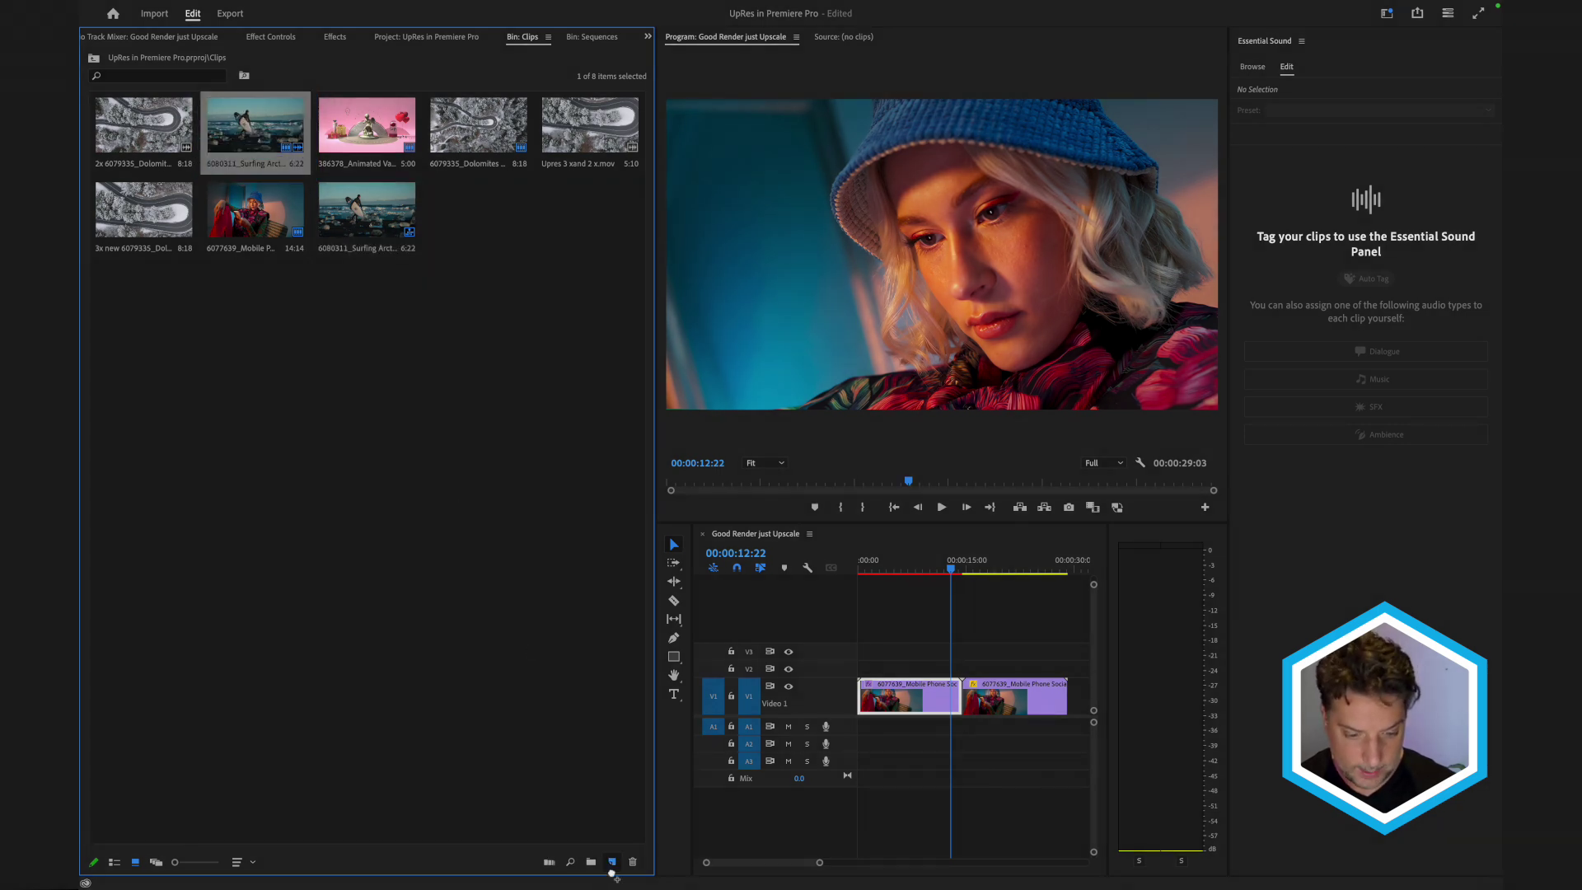
drag(612, 862, 613, 862)
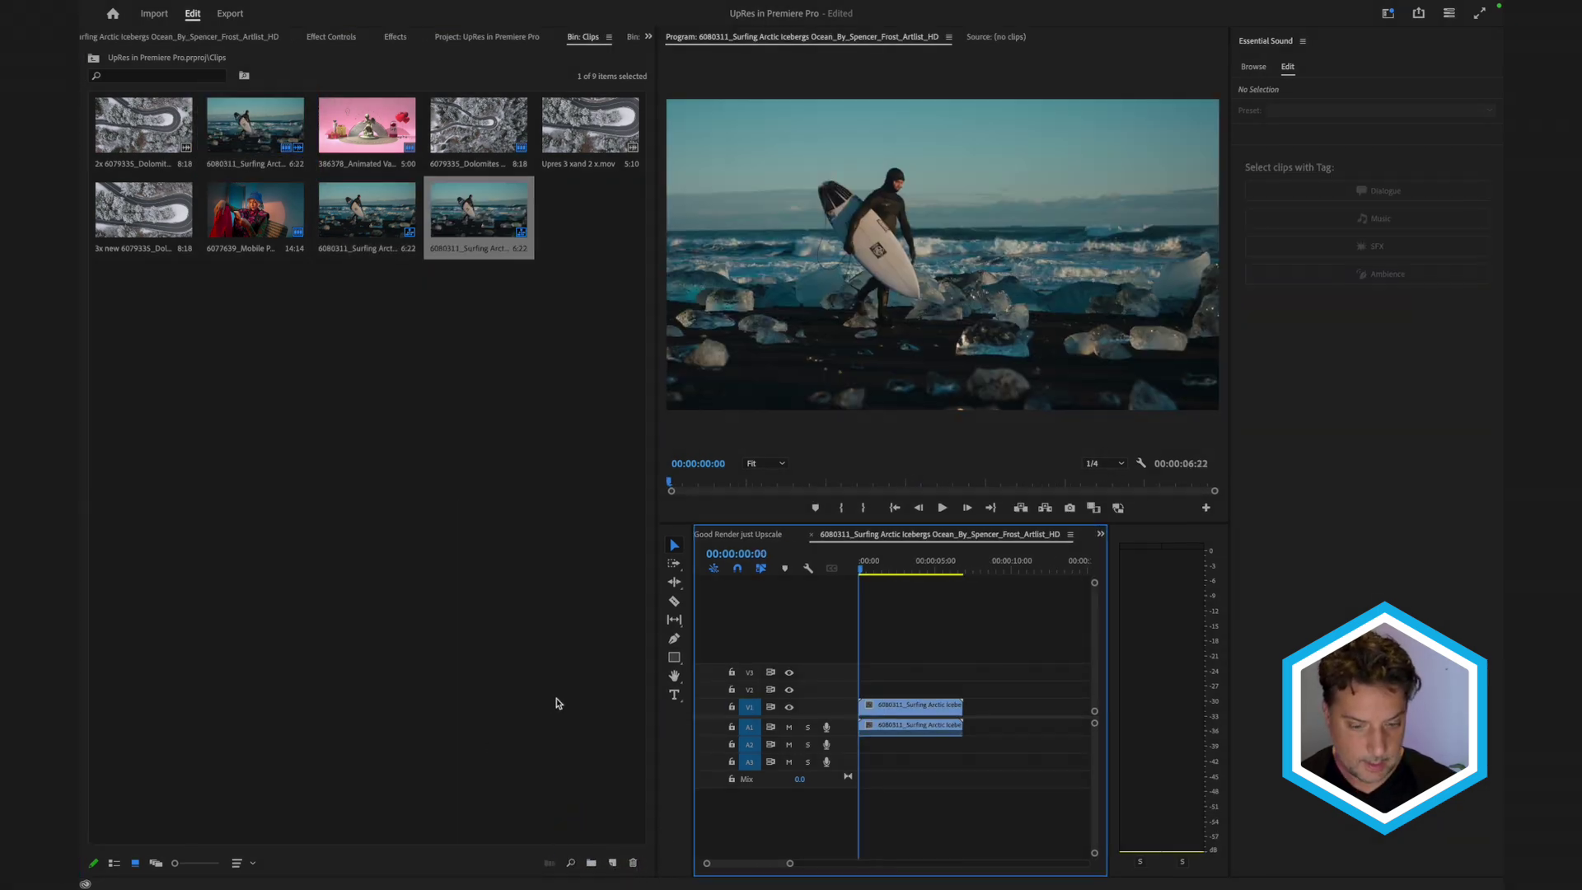
- Check the surfing clip's properties (1920 × 1080, 25 fps) and place the playhead at 00:00:03:24
right_click(246, 168)
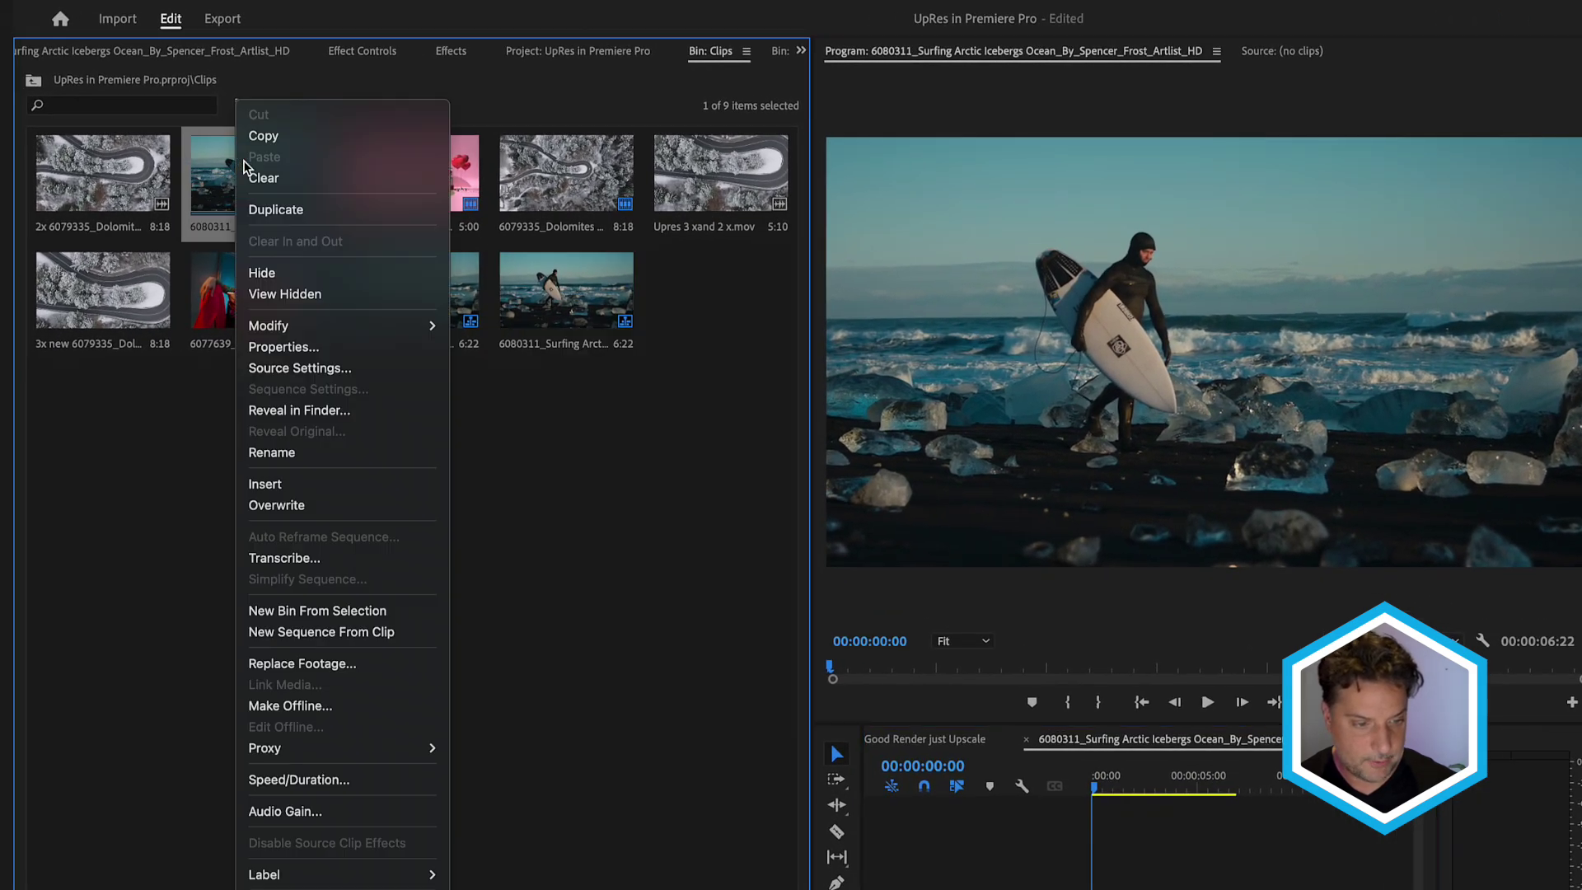
click(309, 355)
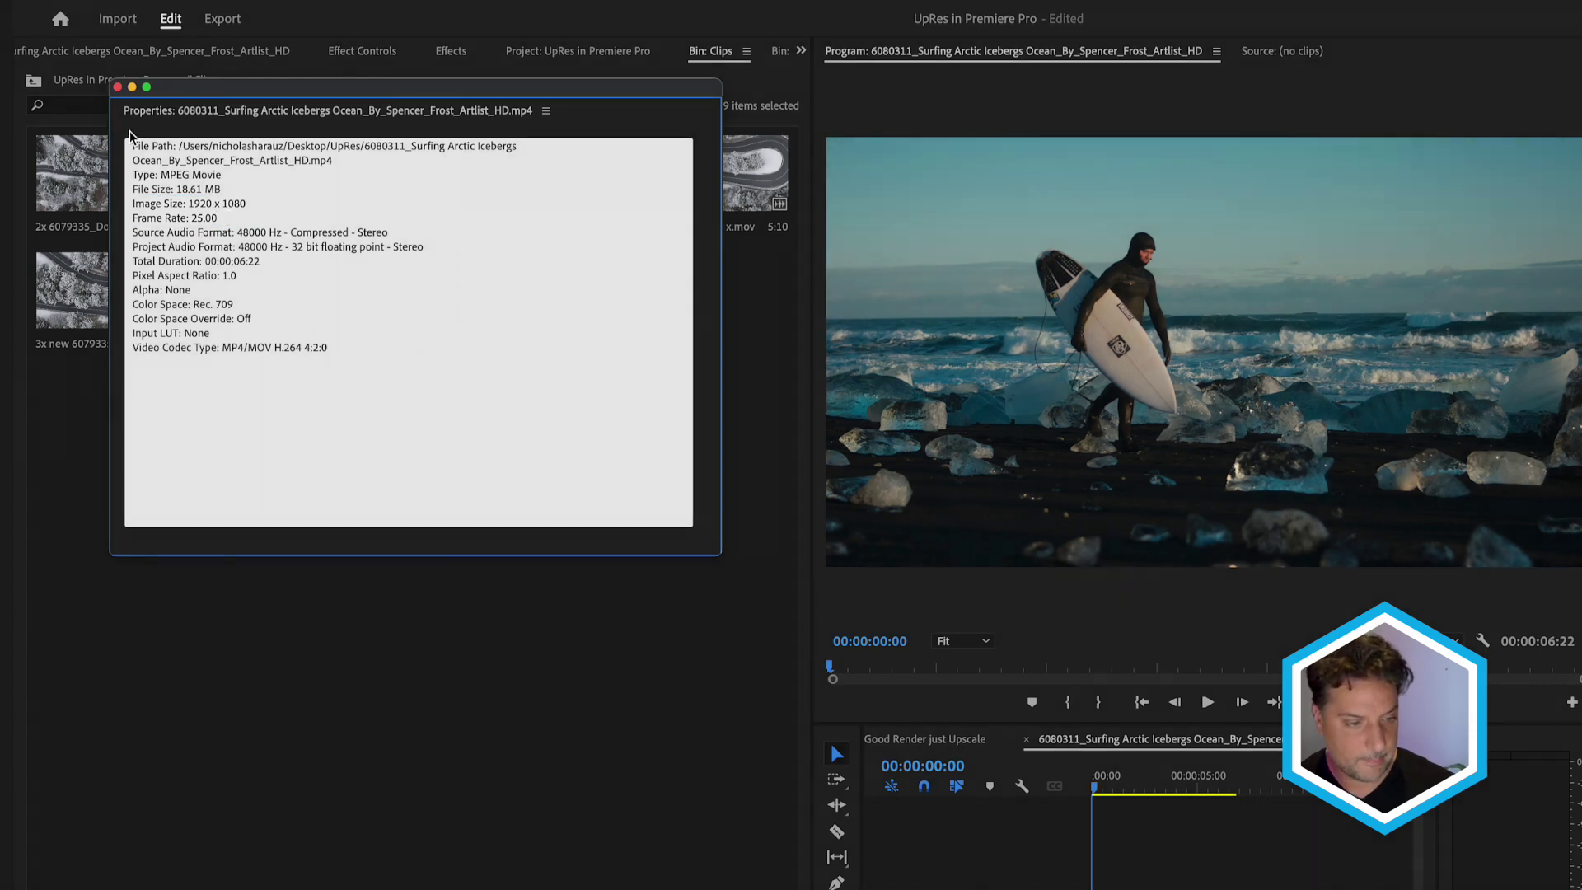
click(117, 87)
click(1176, 775)
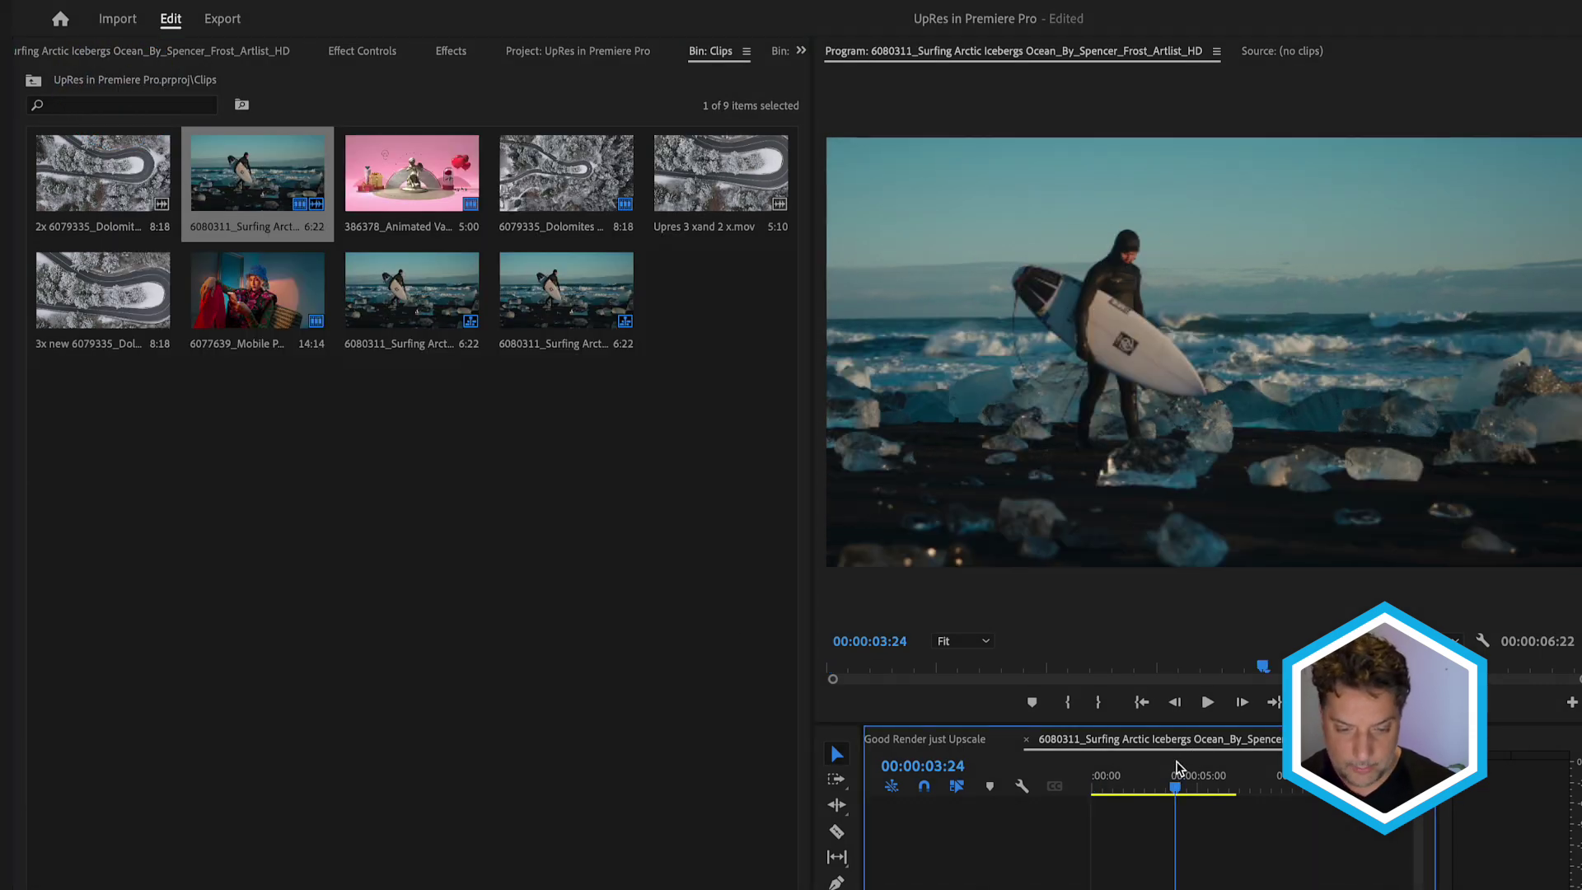
- Double the sequence frame size to 3840 × 2160 in Sequence Settings and discard existing previews
click(328, 8)
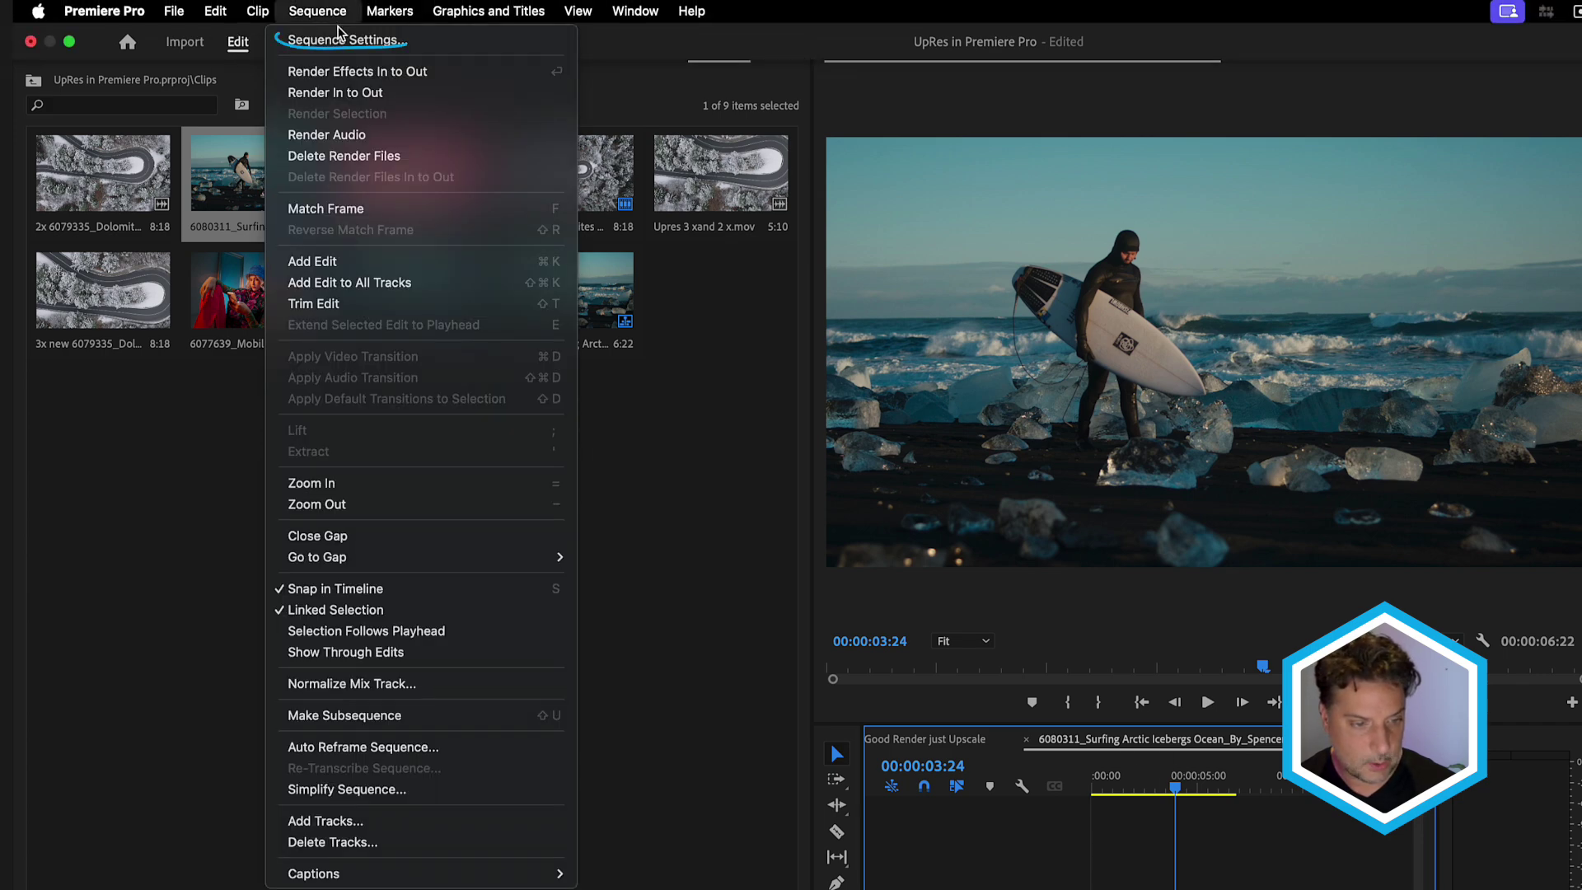
click(337, 38)
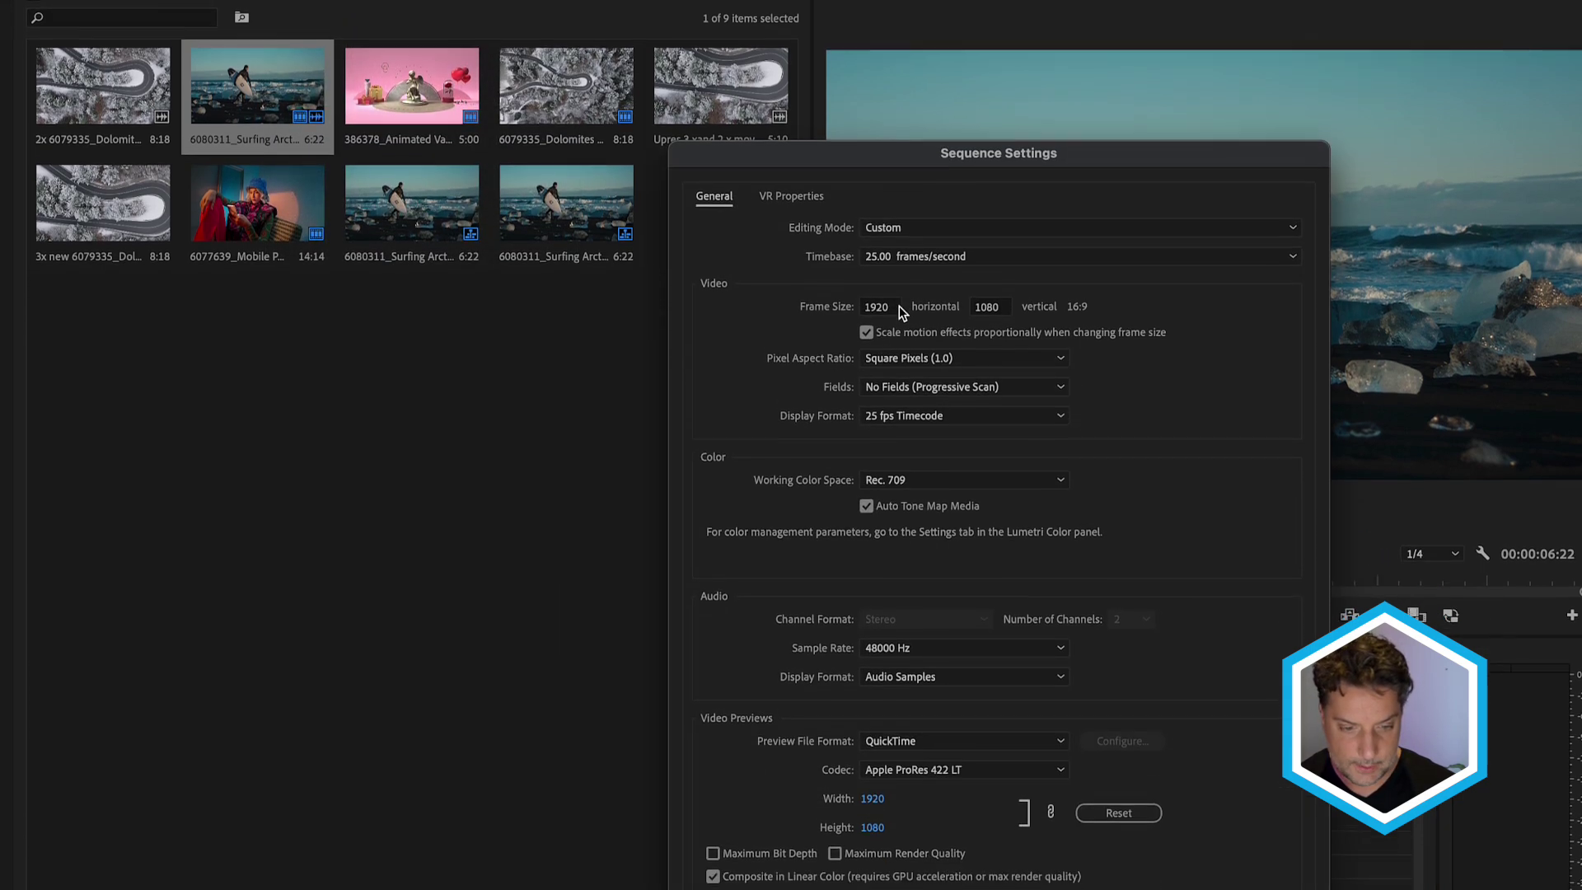
click(894, 303)
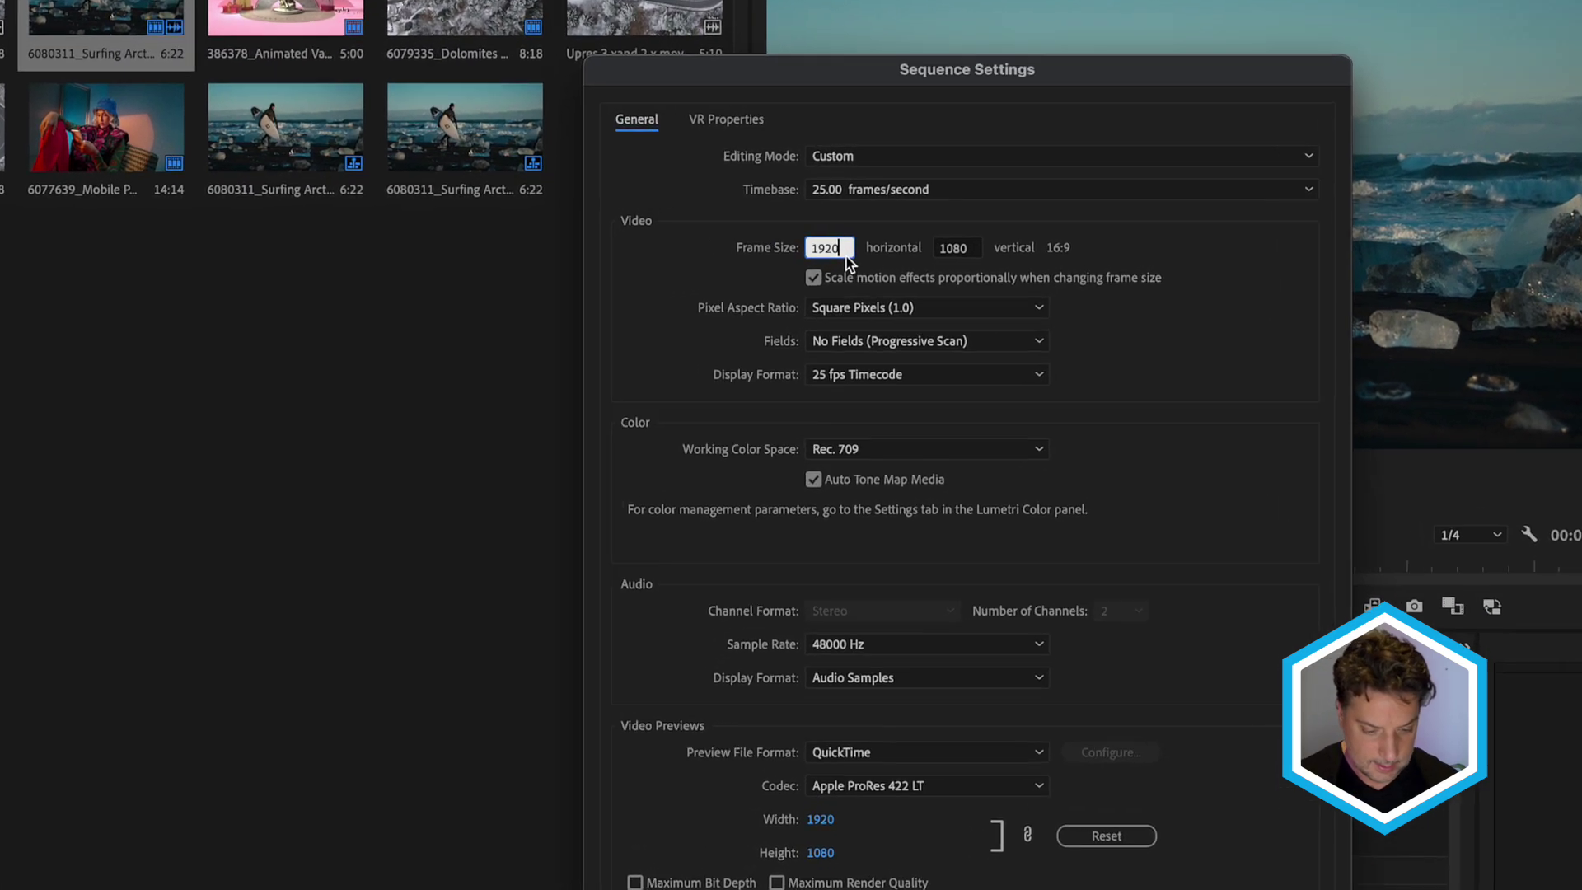
text(*)
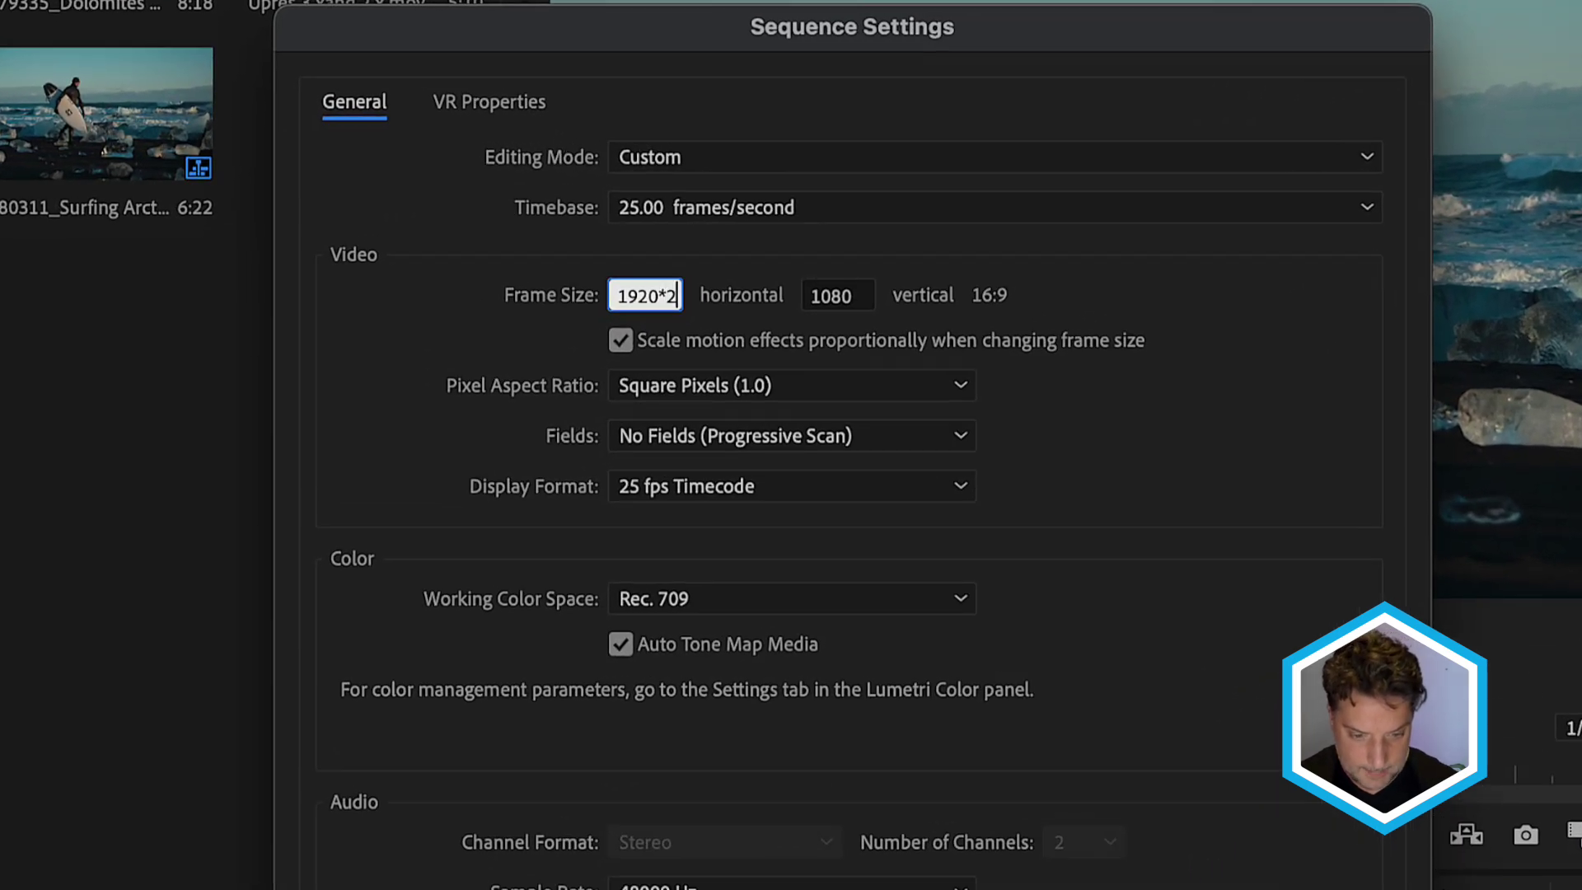
click(853, 299)
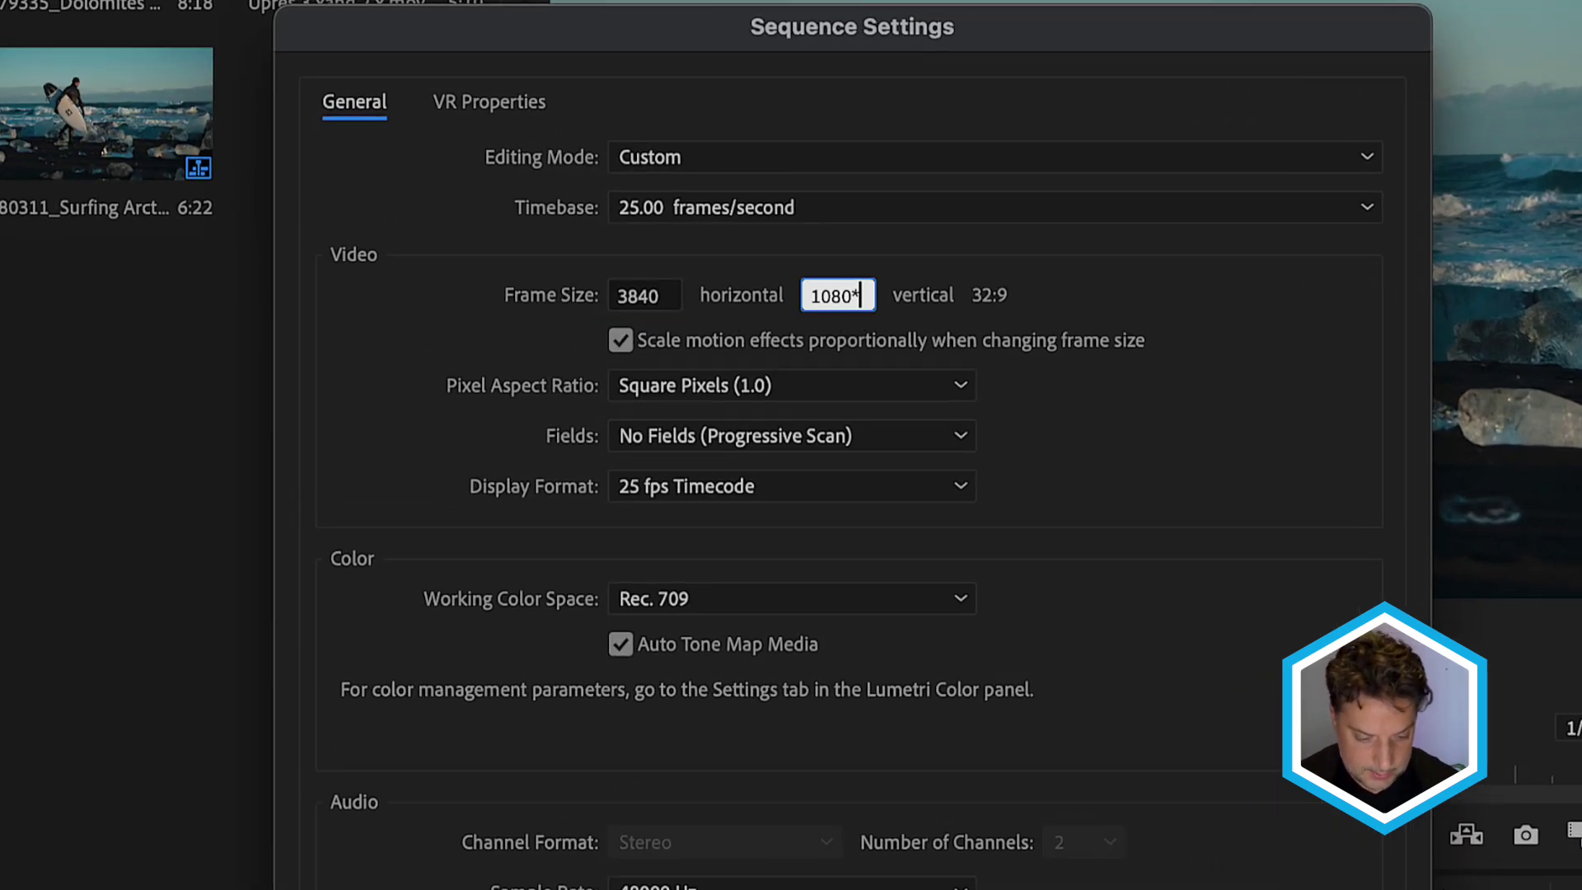
text(*2)
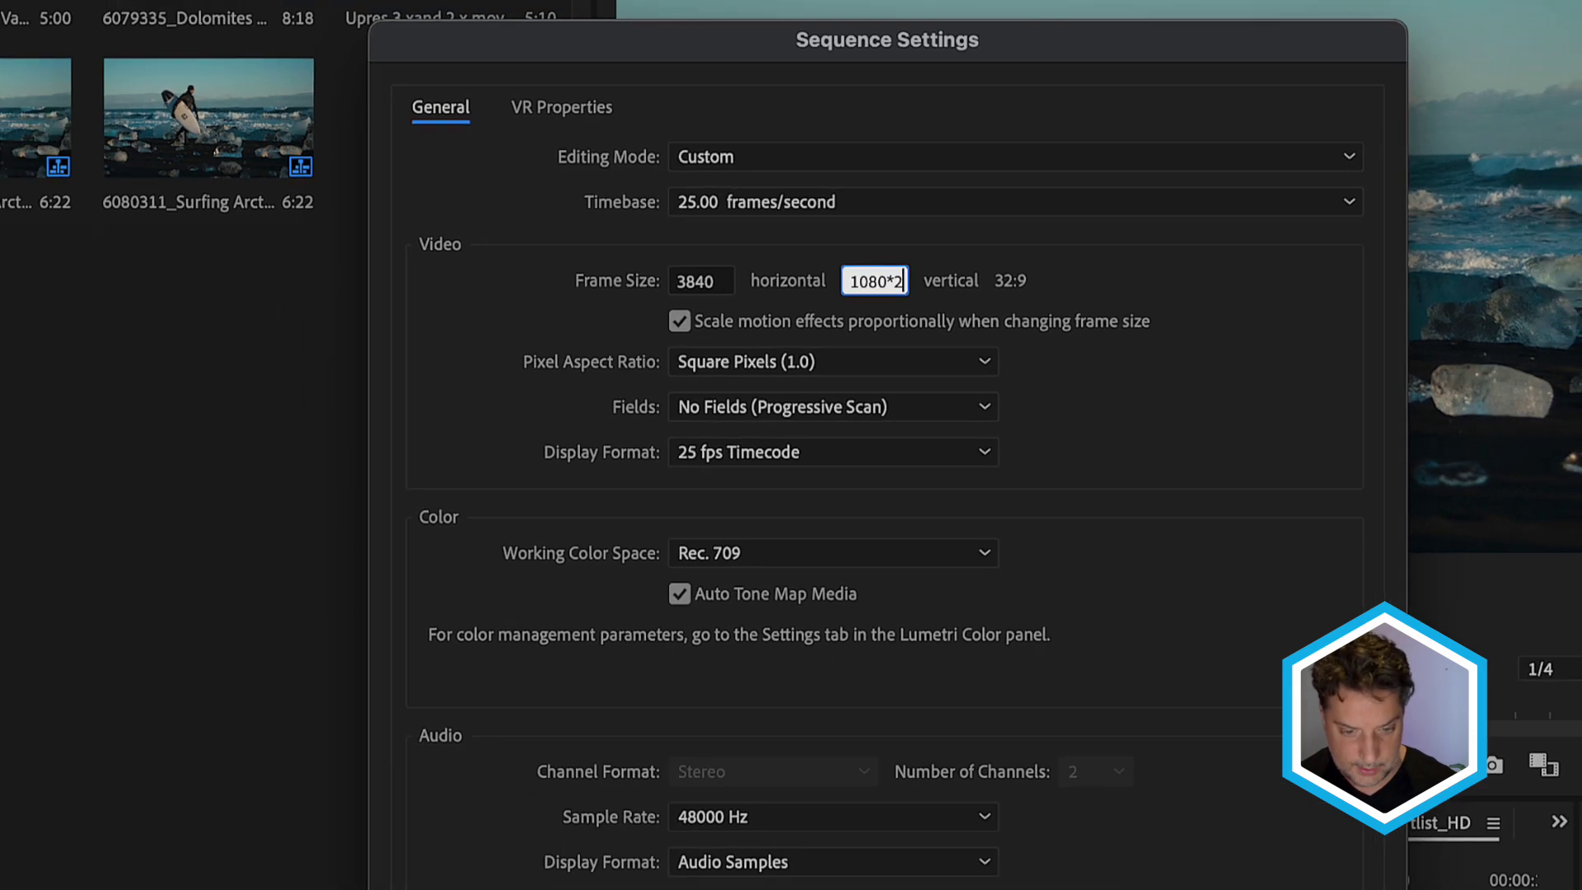
key(Tab)
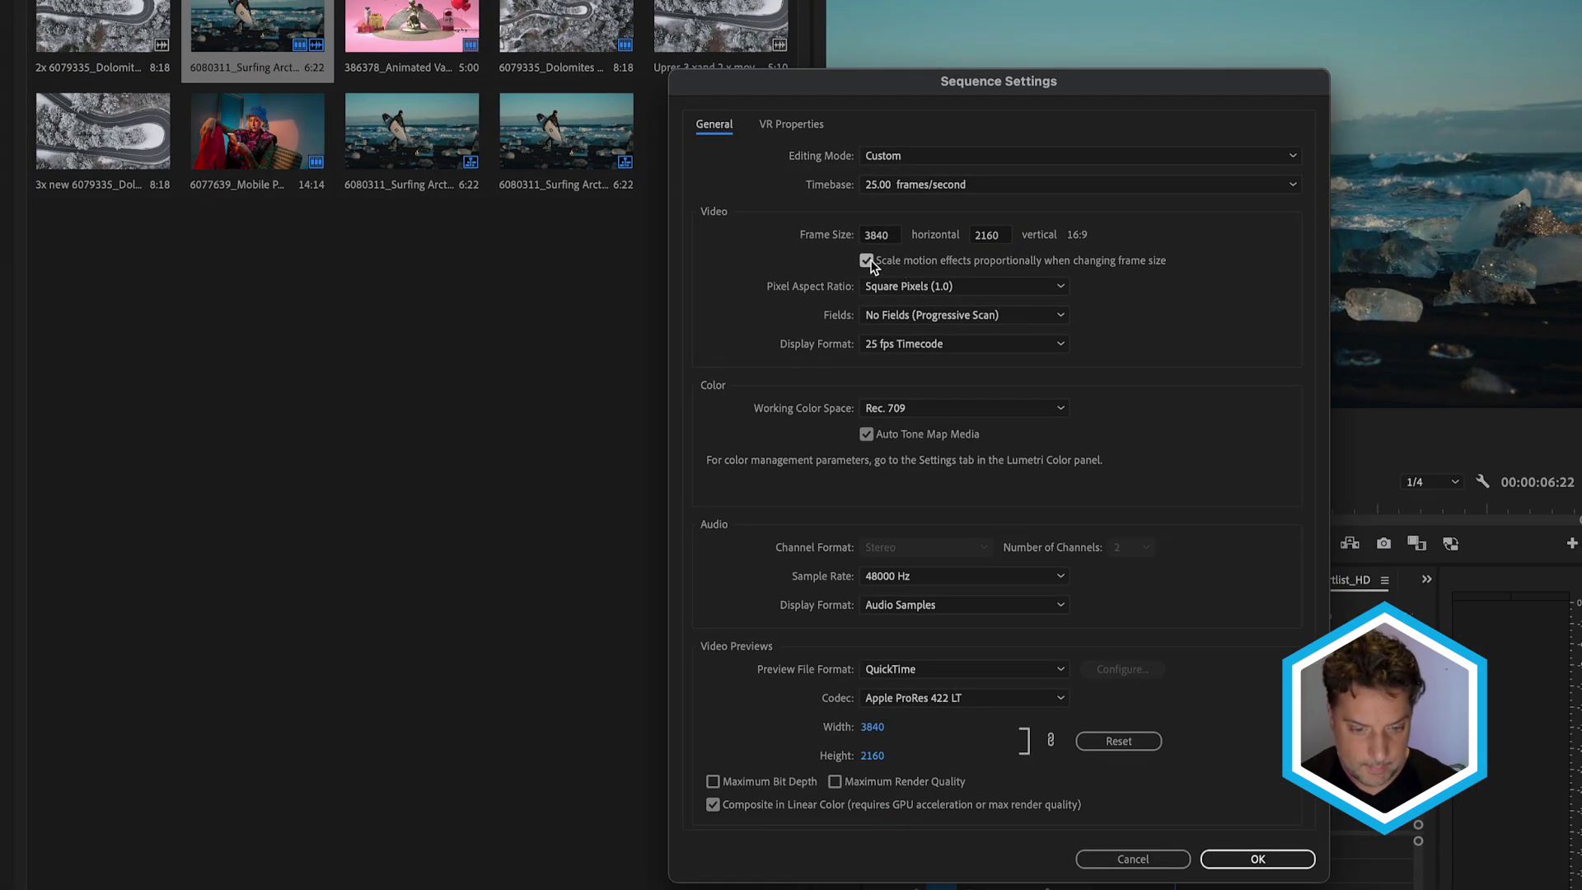
click(1271, 865)
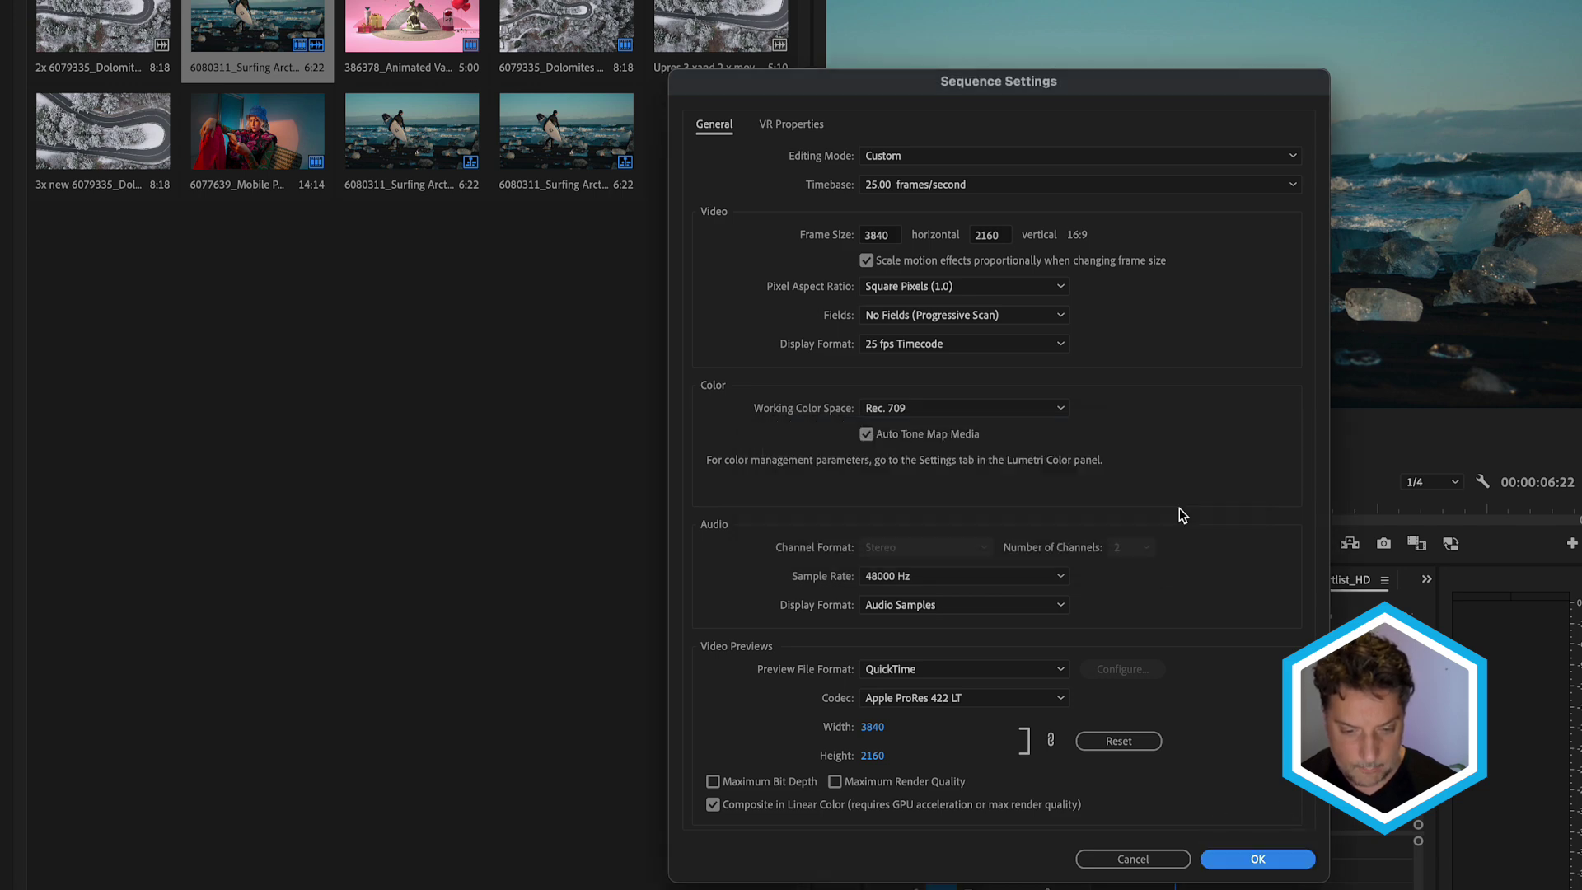
click(1179, 509)
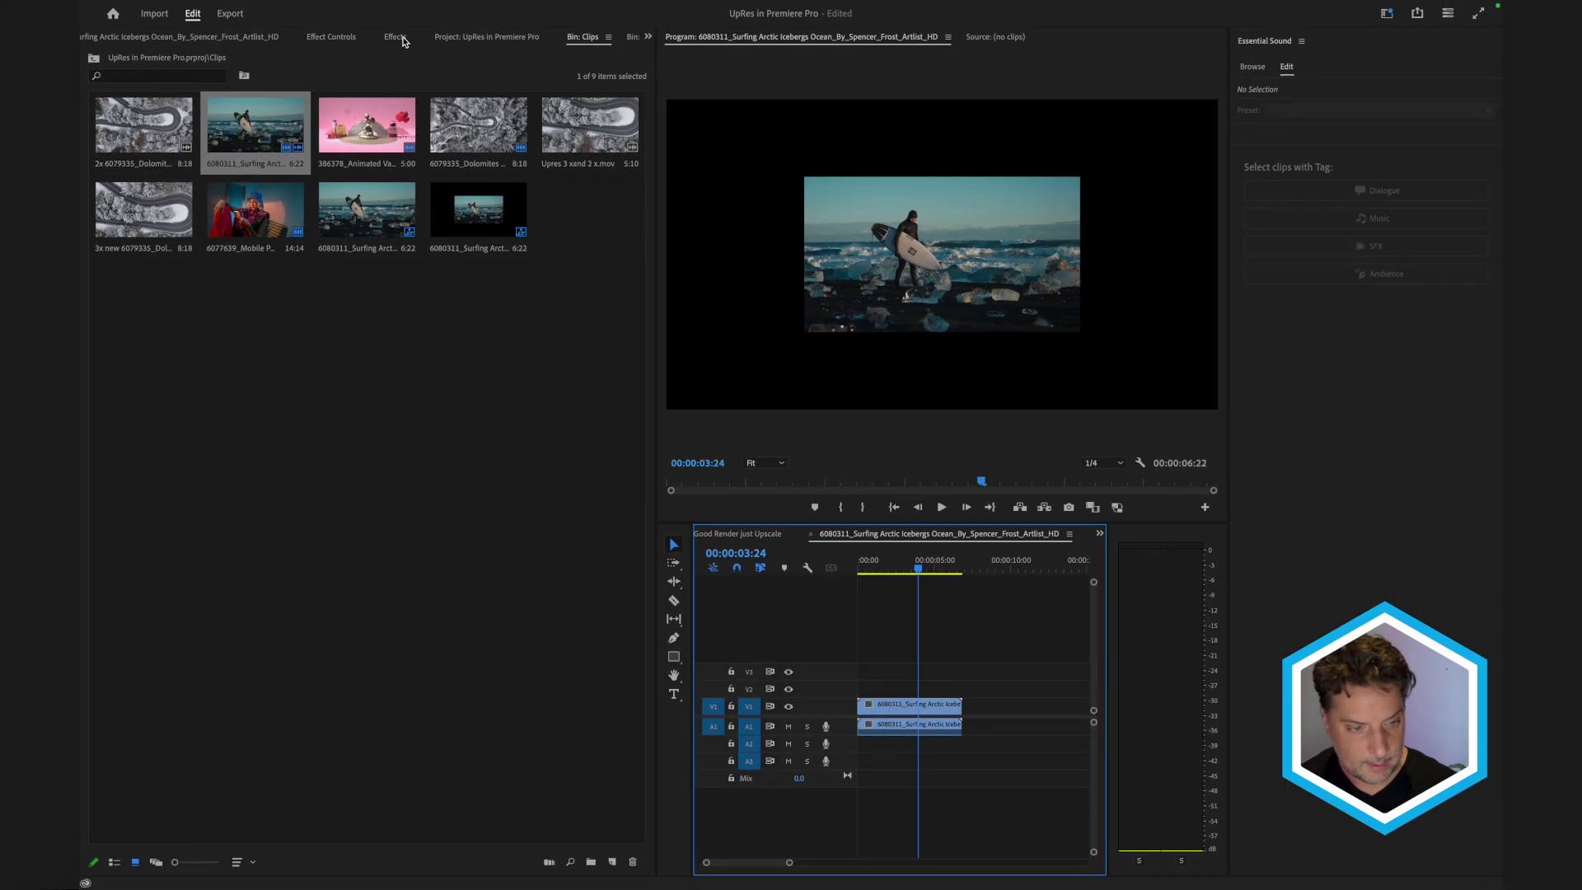
- Show the upres effect results, lower playback resolution to 1/8, and move the playhead to 00:00:01:01
click(395, 38)
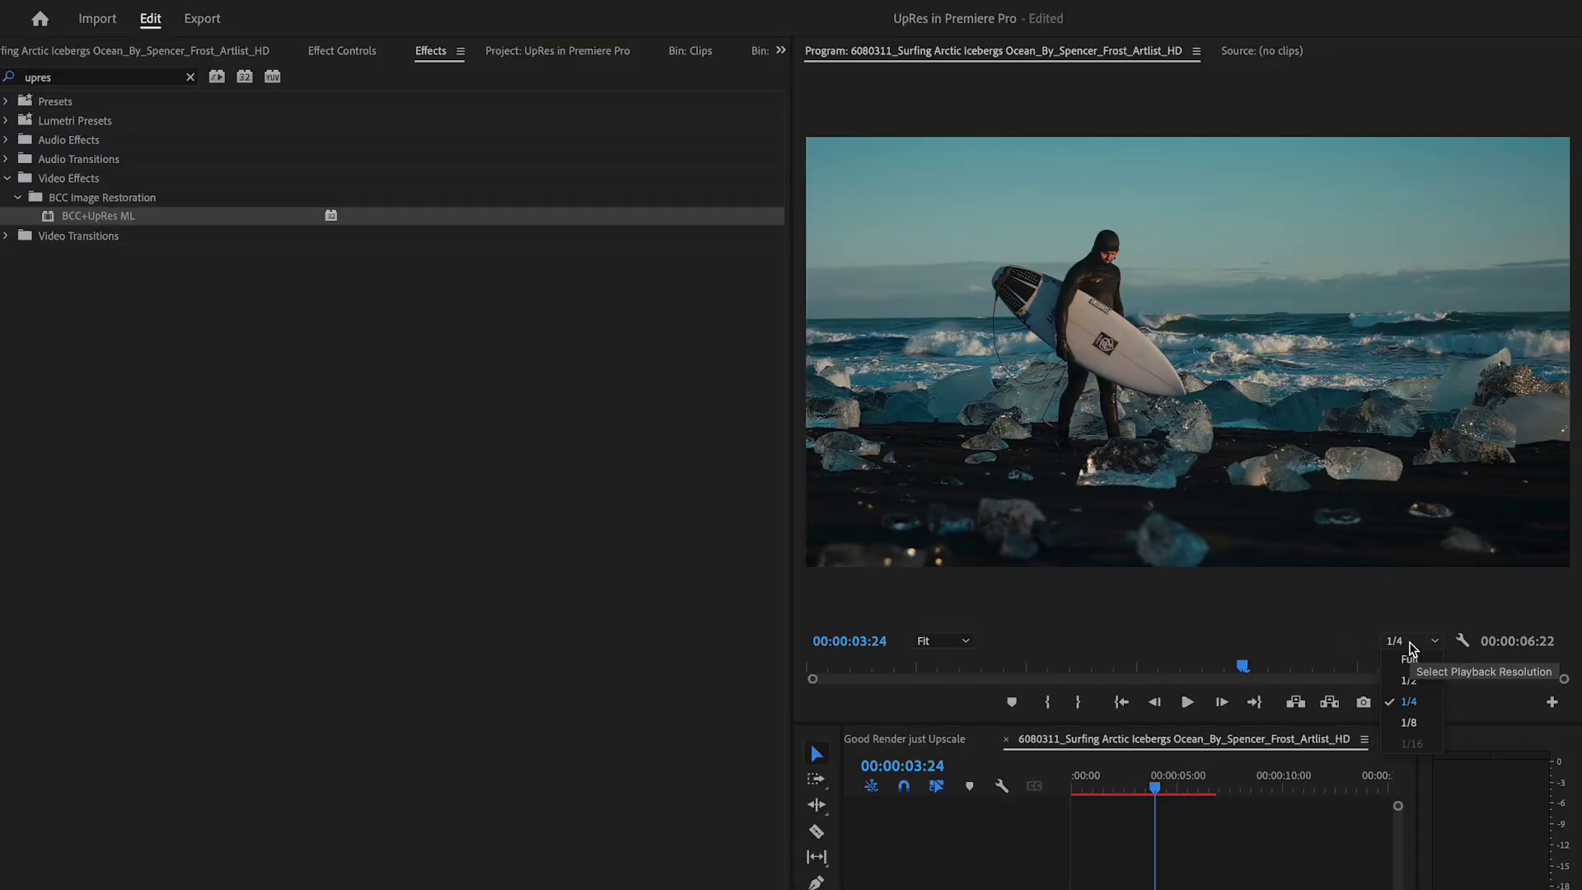
click(1411, 724)
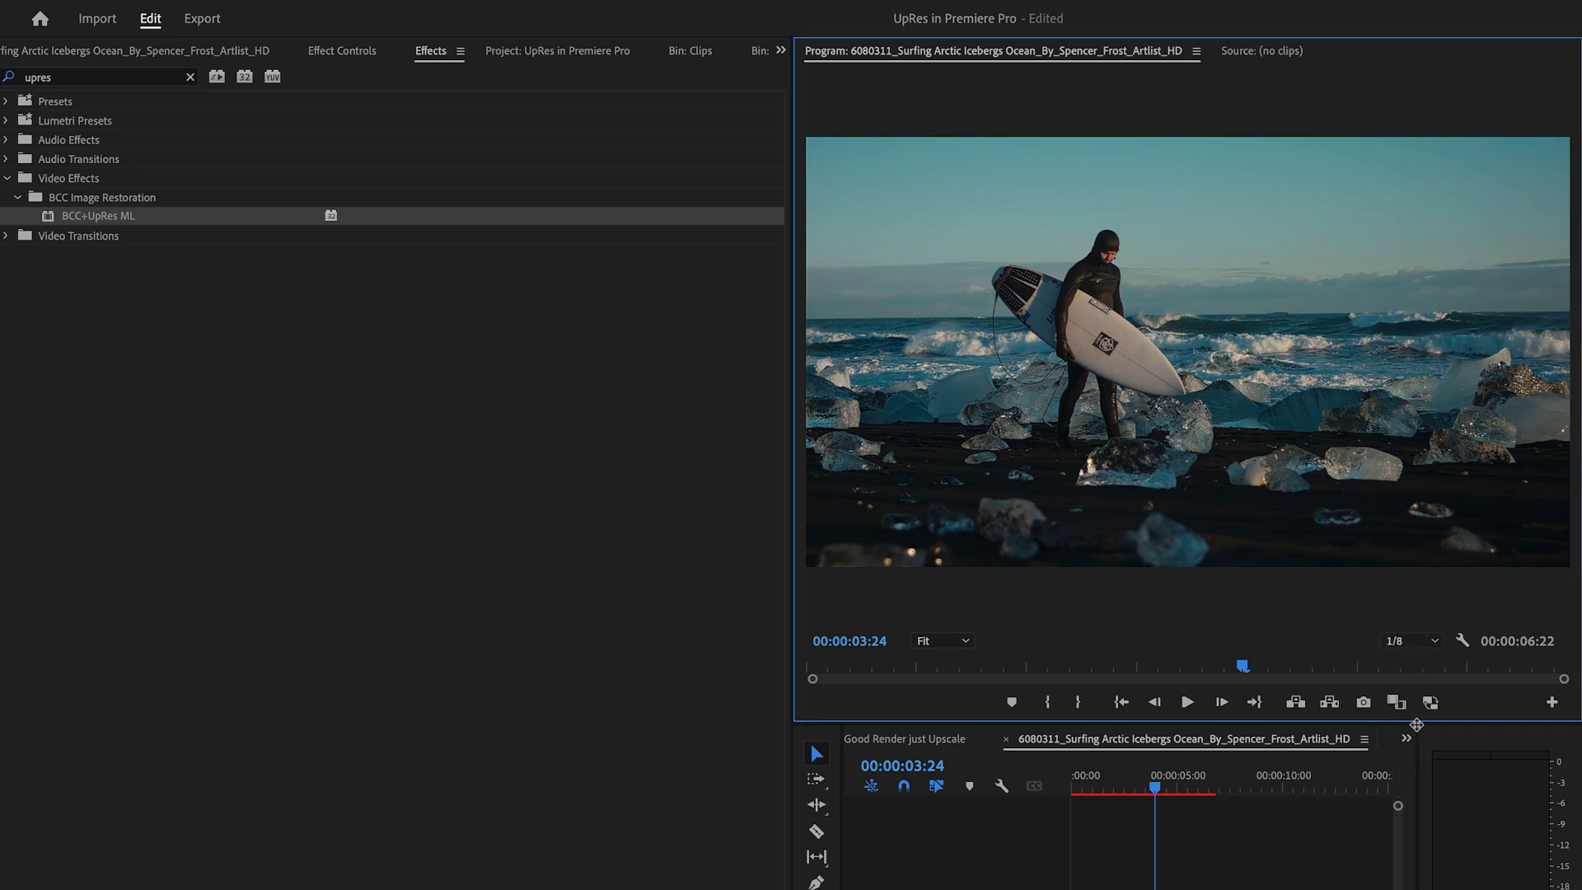
drag(1106, 774, 1095, 777)
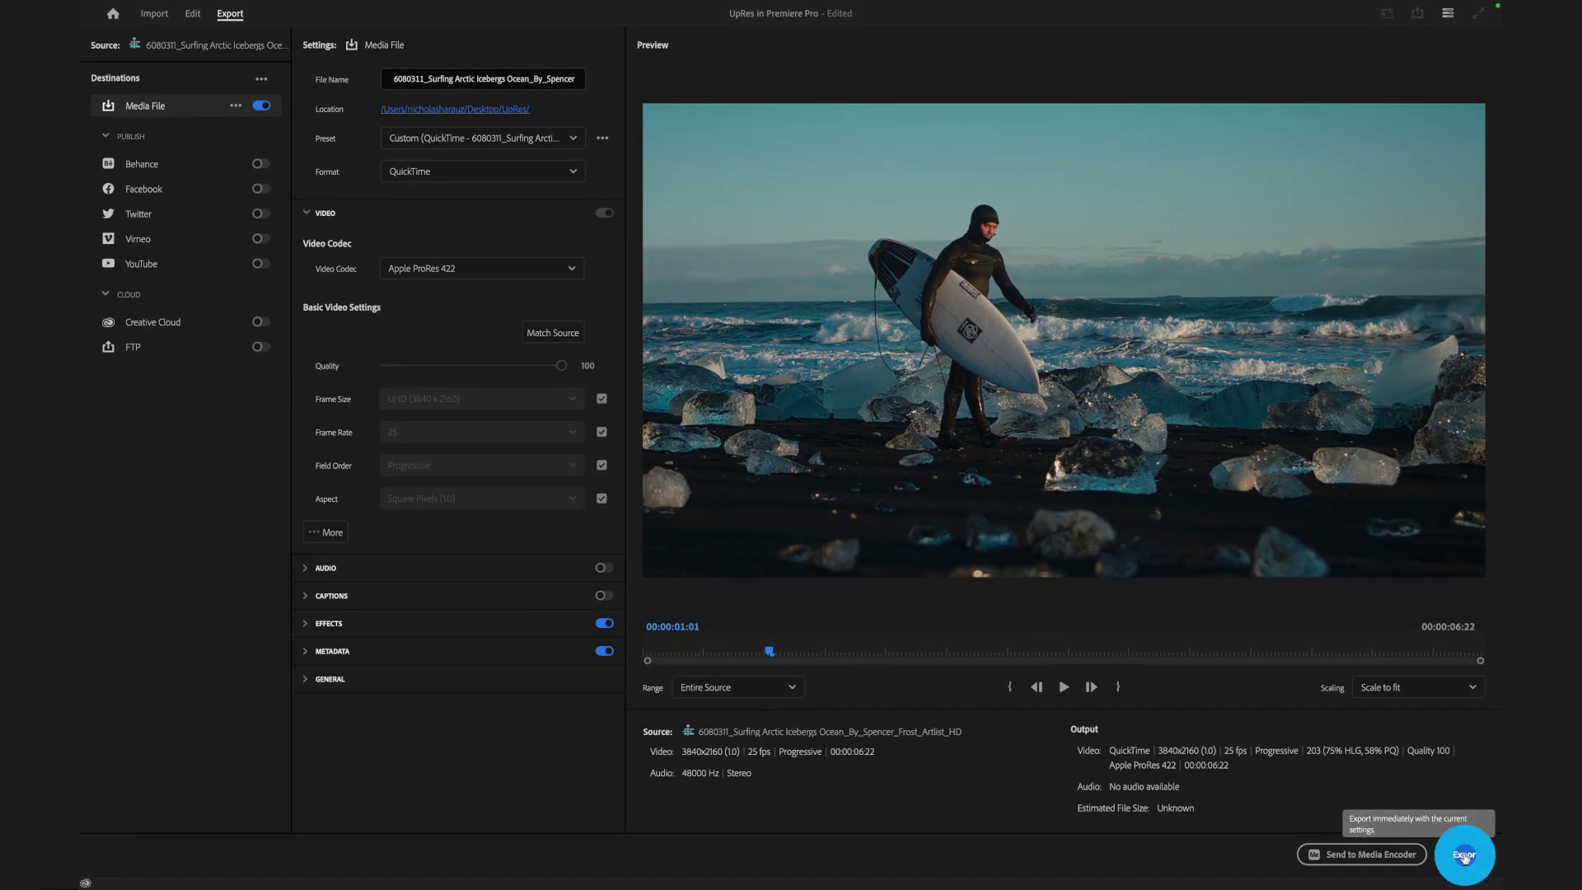
- Start encoding the 3840 × 2160 Apple ProRes 422 QuickTime export
click(1465, 857)
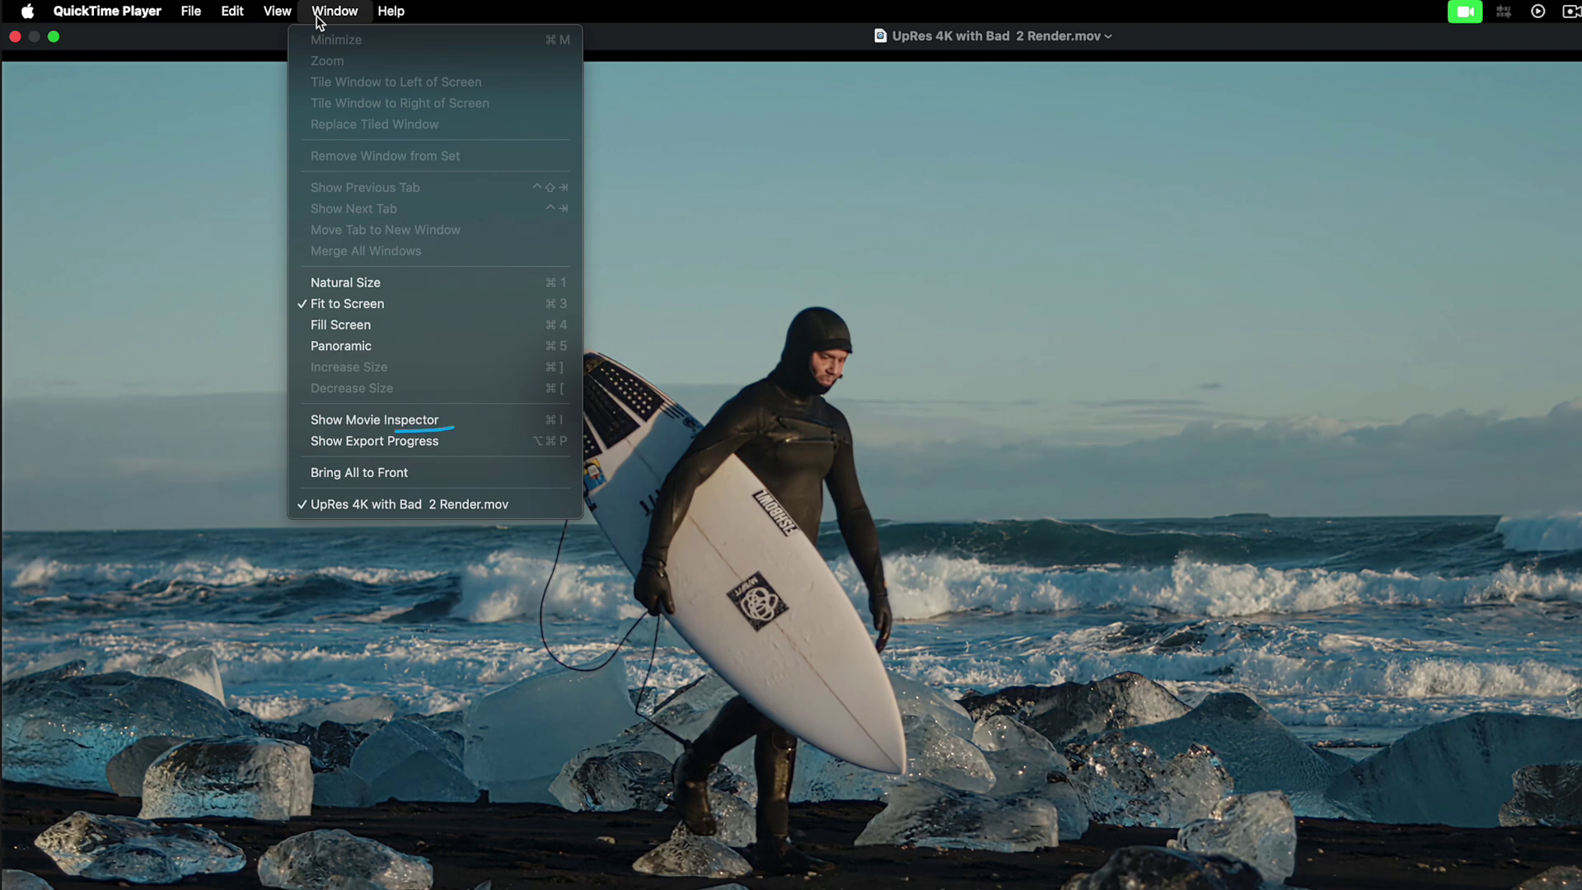
- Inspect the movie in QuickTime to confirm 3840 × 2160 ProRes 422, then close the inspector
click(405, 422)
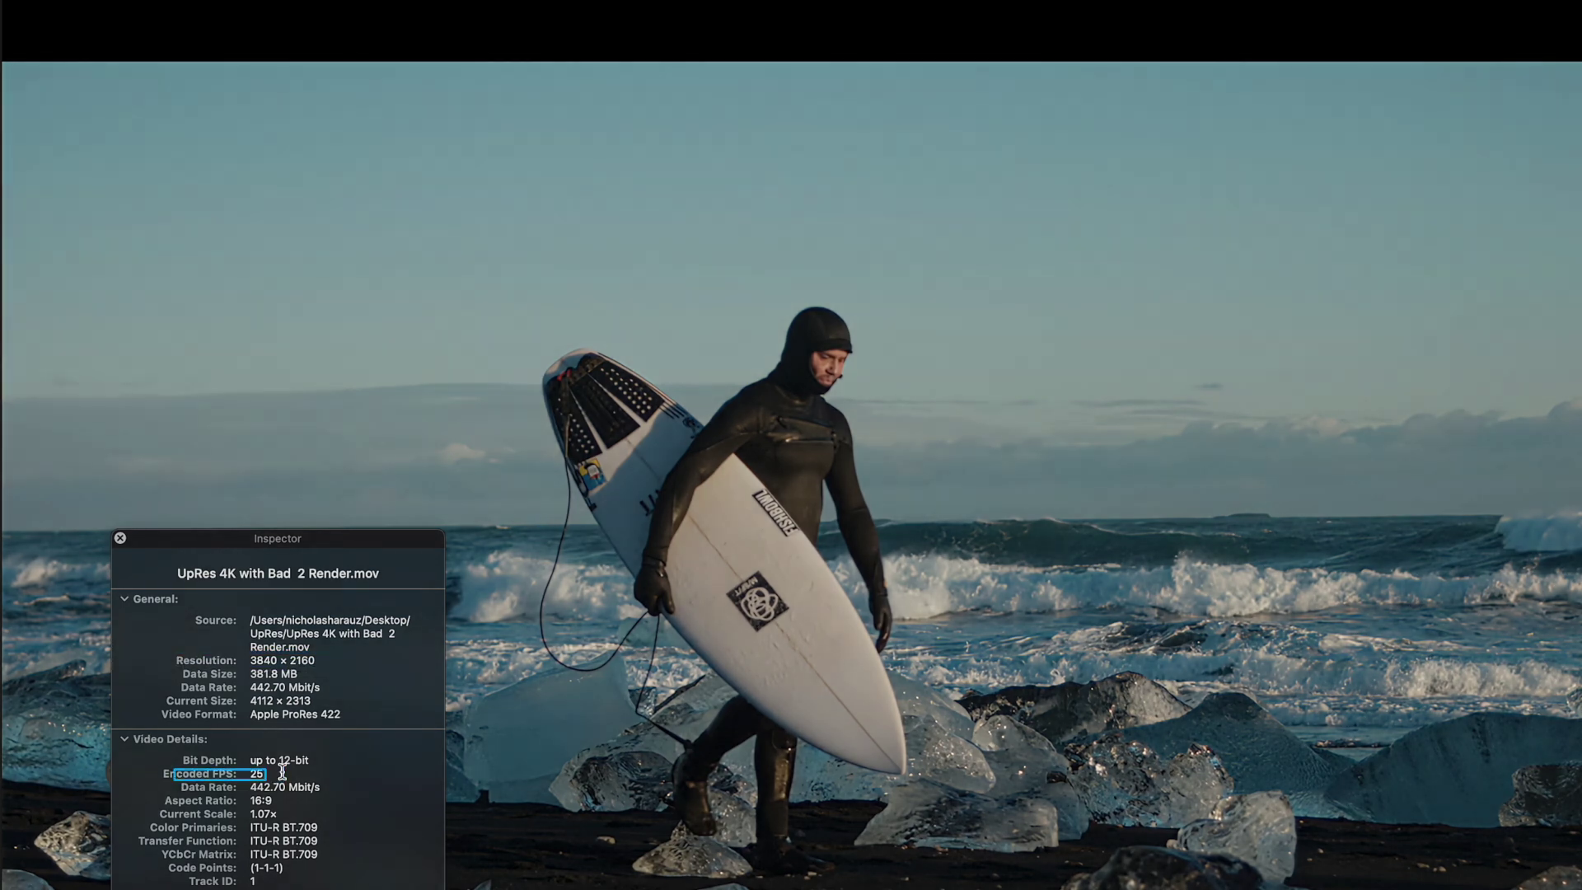
key(super+i)
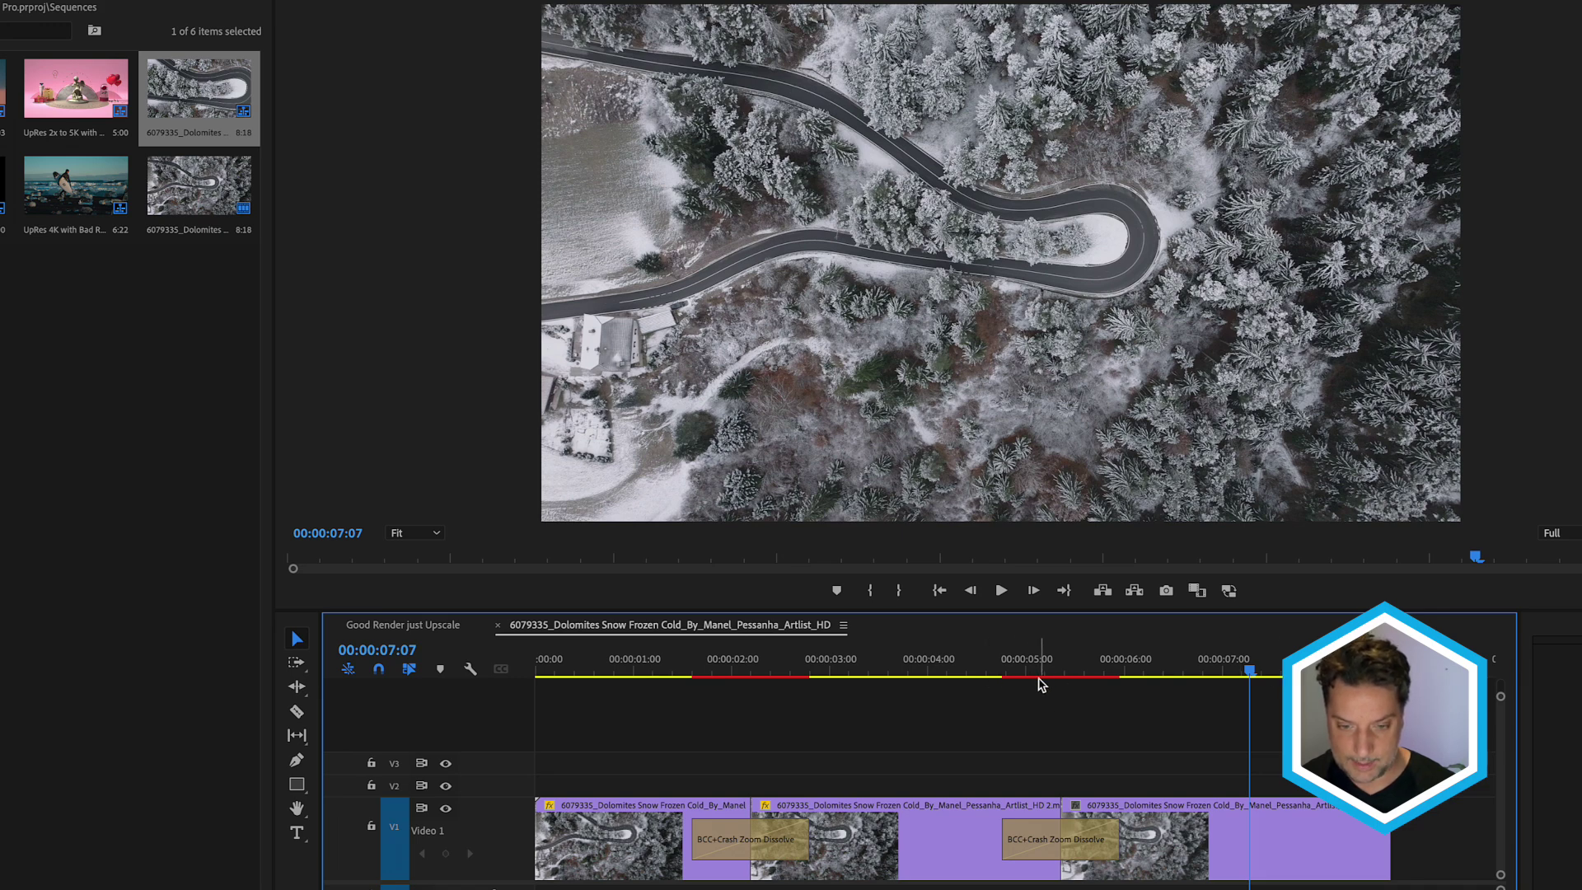
- Scrub the Dolomites sequence's opening, return to its start, and inspect both BCC Crash Zoom Dissolve transitions
click(902, 671)
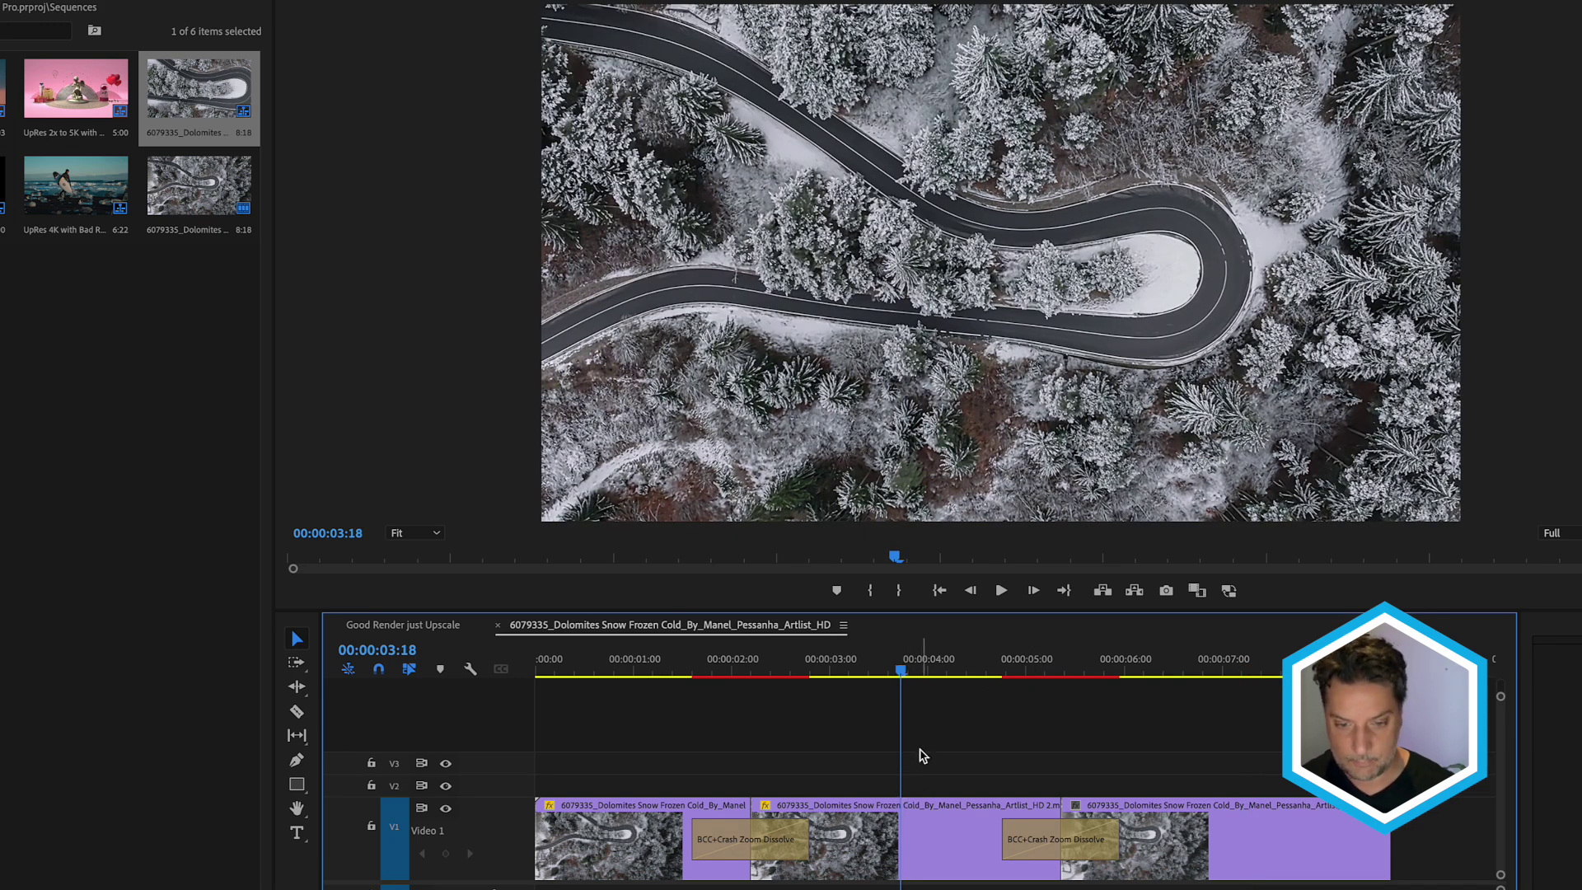
click(592, 671)
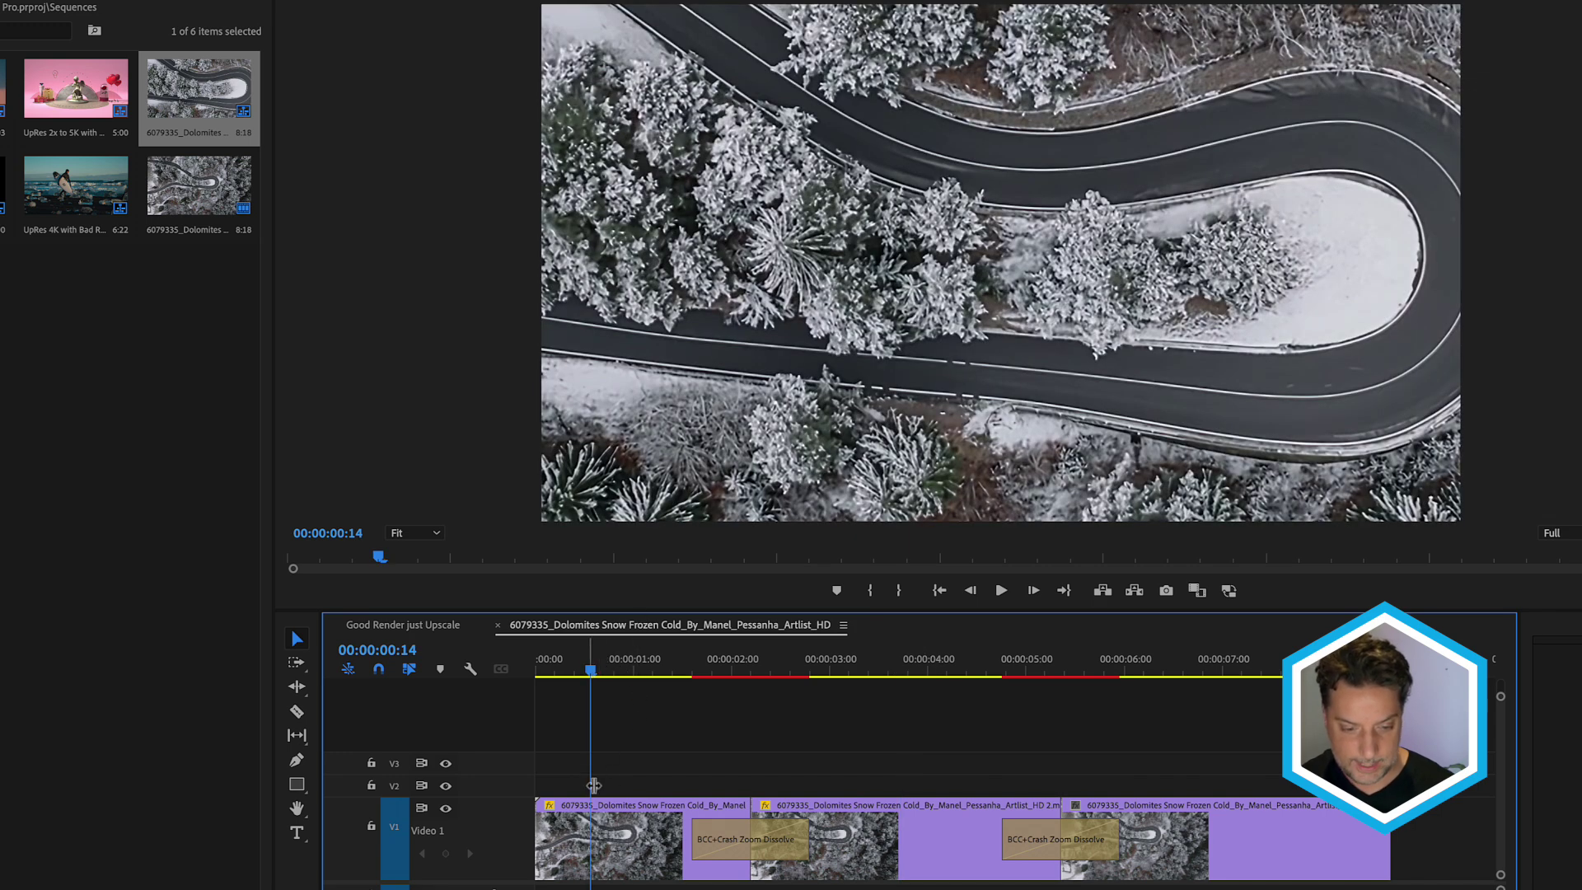
drag(593, 671, 624, 676)
key(Home)
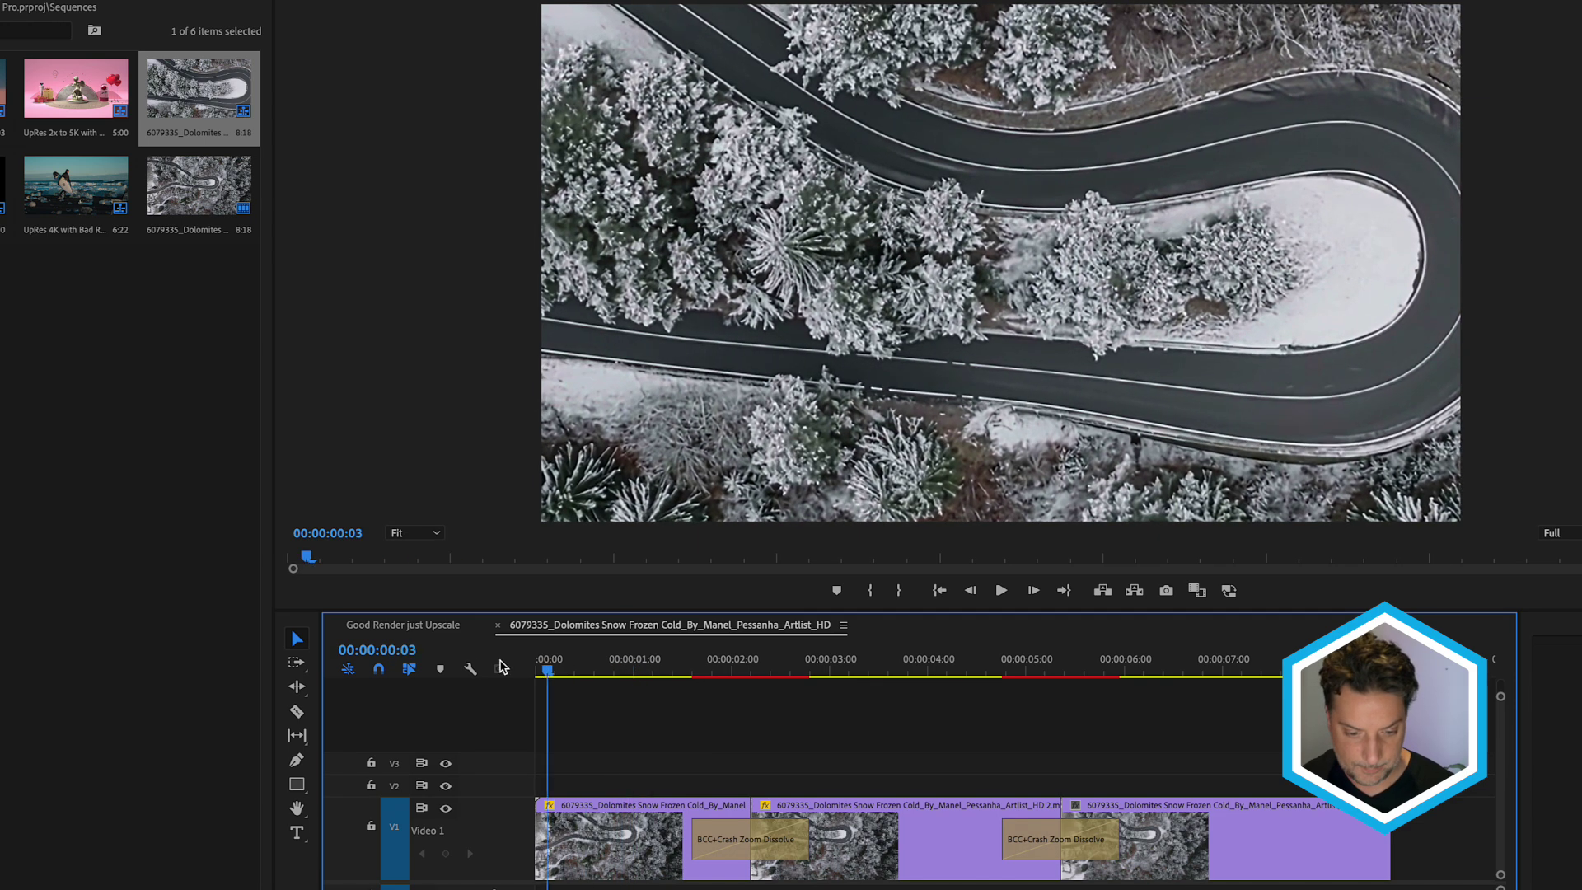
click(744, 857)
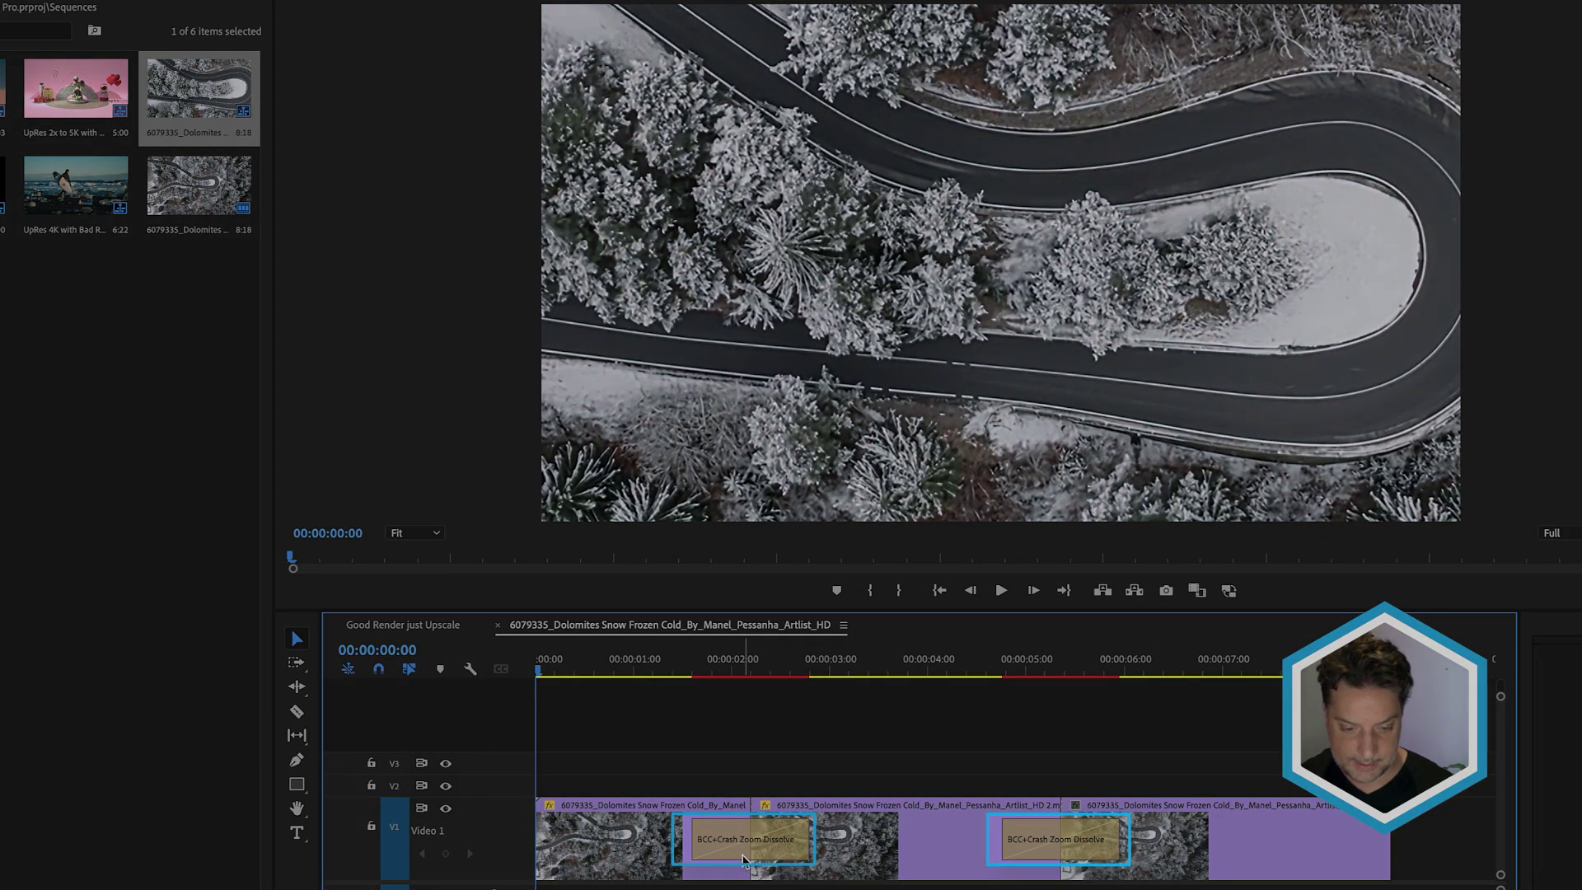
click(1088, 852)
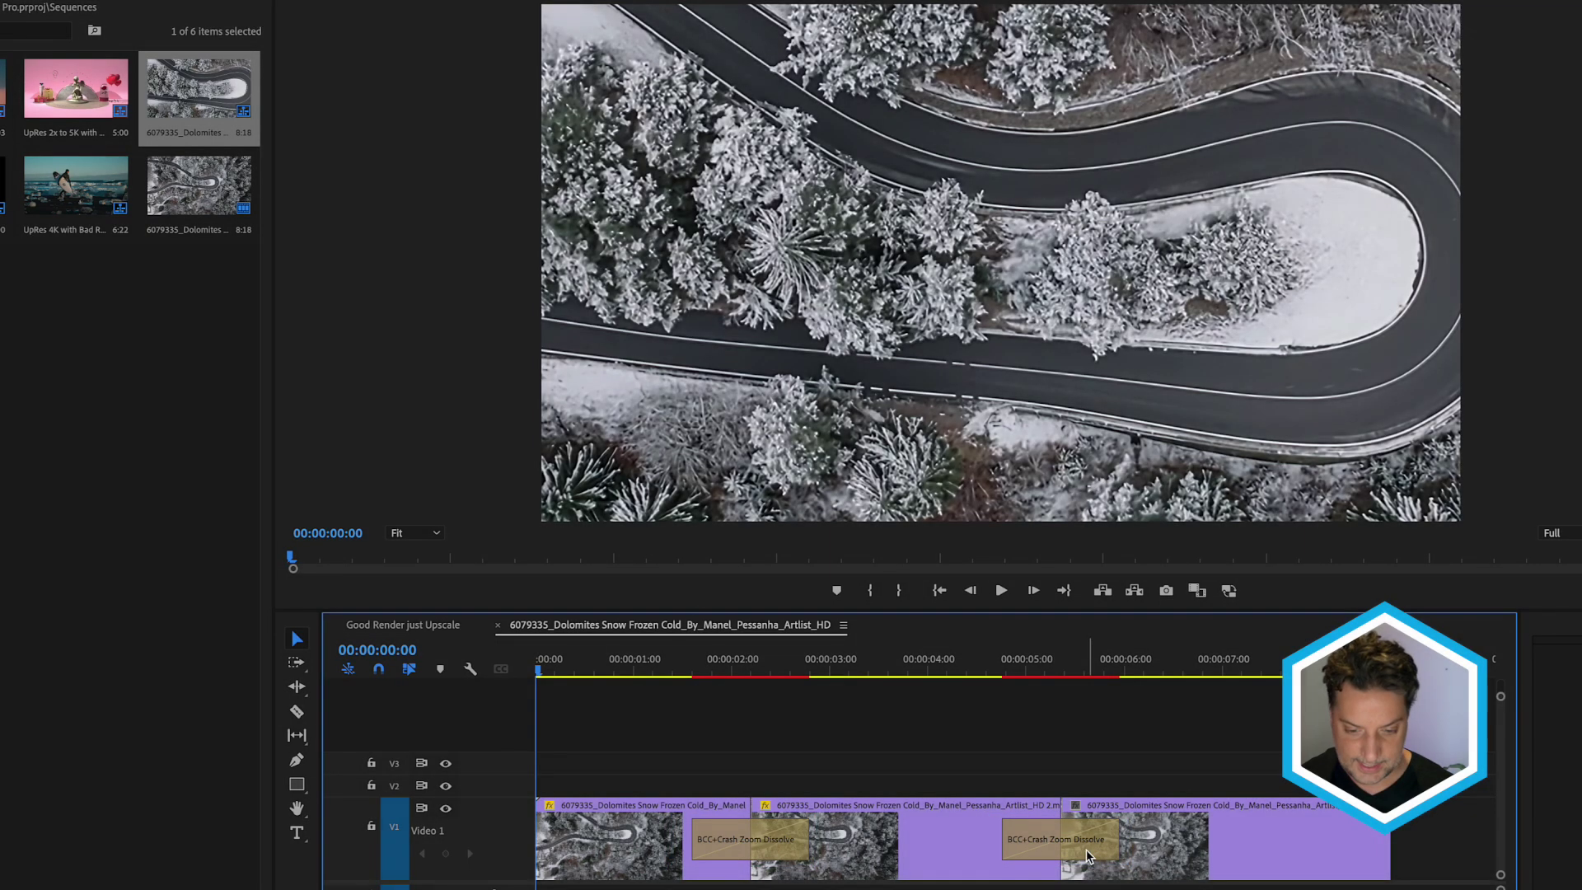